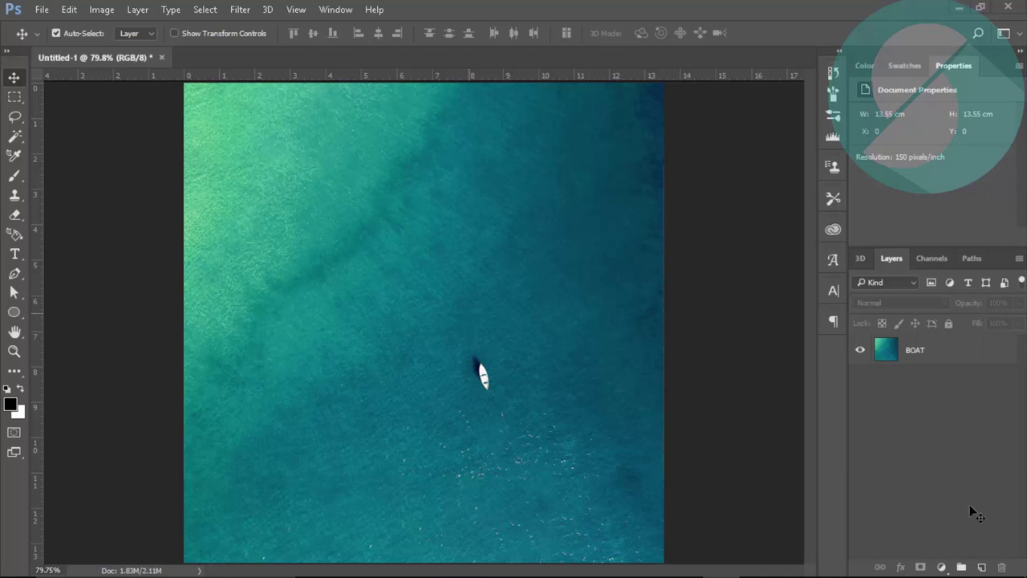
Step: Place the lizard close-up from Downloads above BOAT as an embedded image, scaled slightly down
click(928, 364)
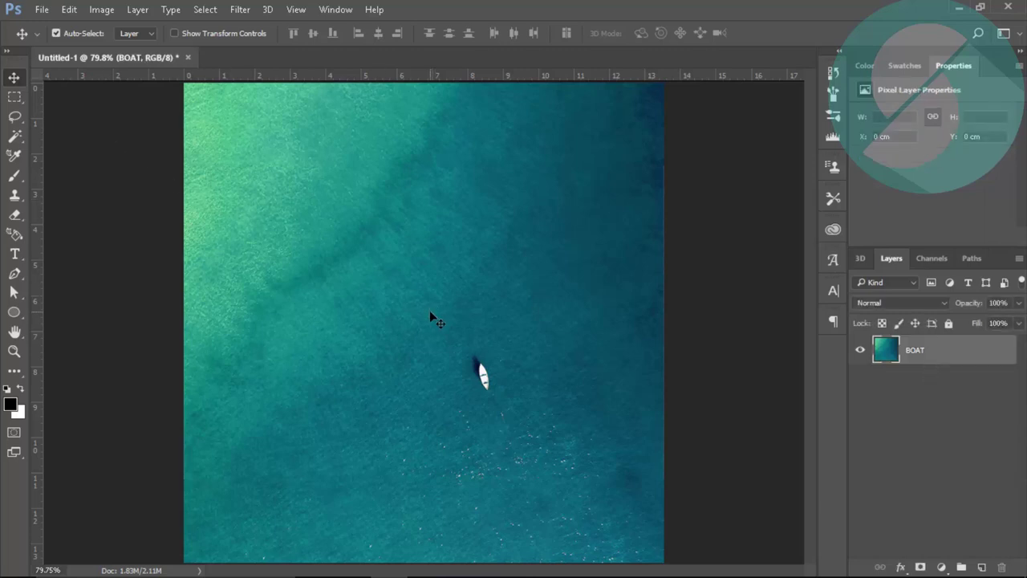
click(42, 11)
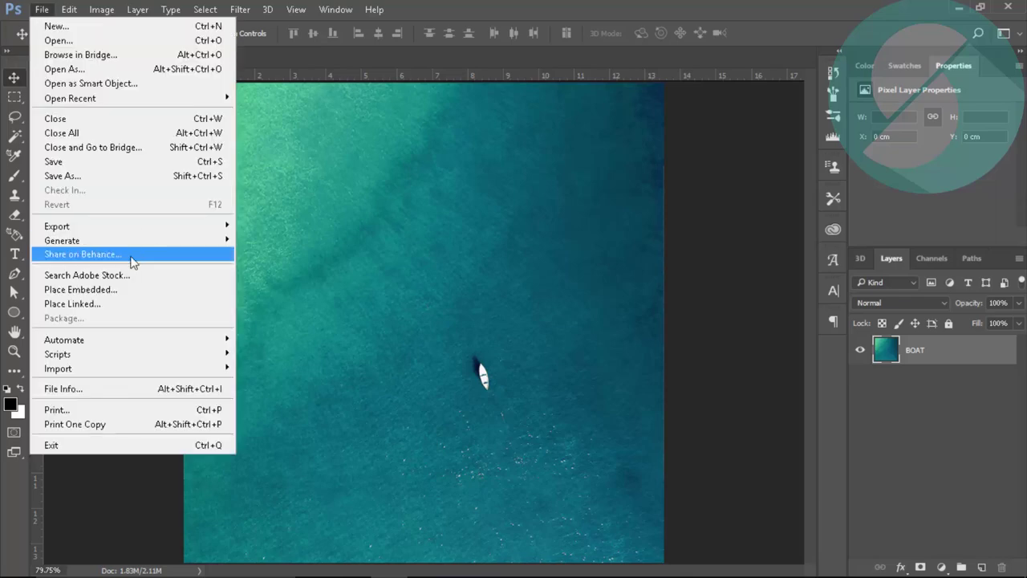
click(108, 292)
scroll(417, 277, down, 1)
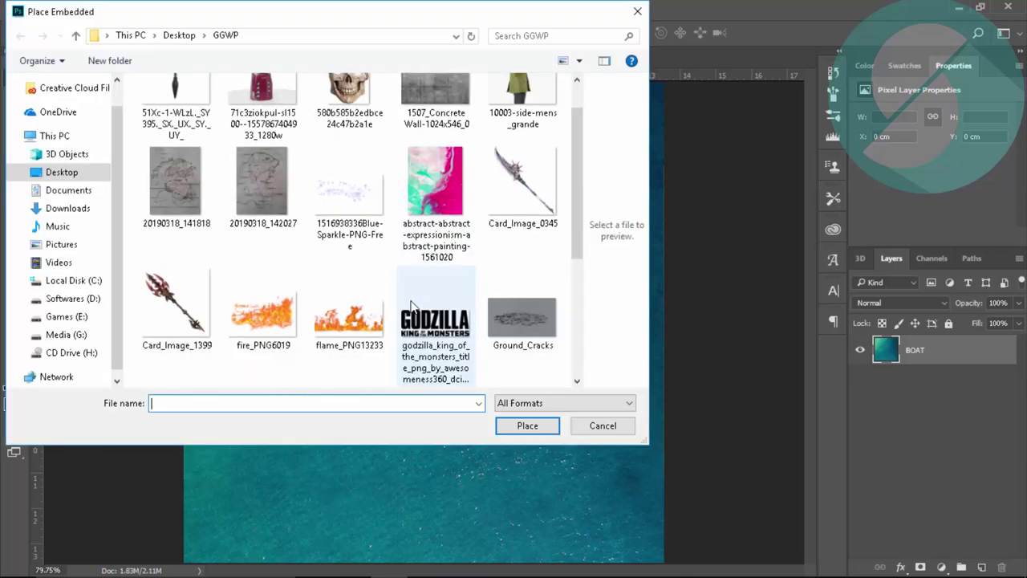
scroll(421, 317, down, 3)
scroll(439, 339, up, 3)
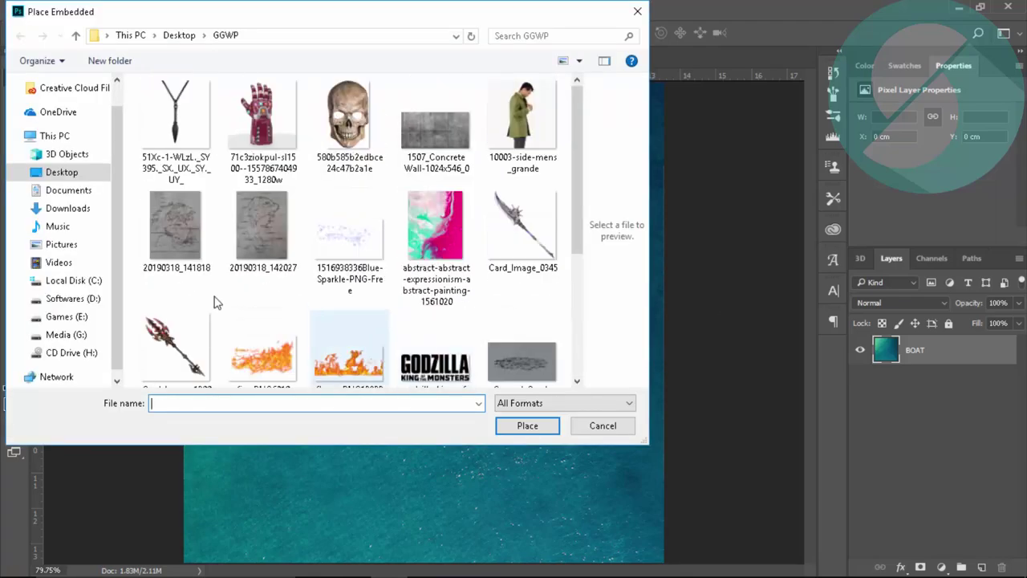
click(68, 208)
double_click(279, 140)
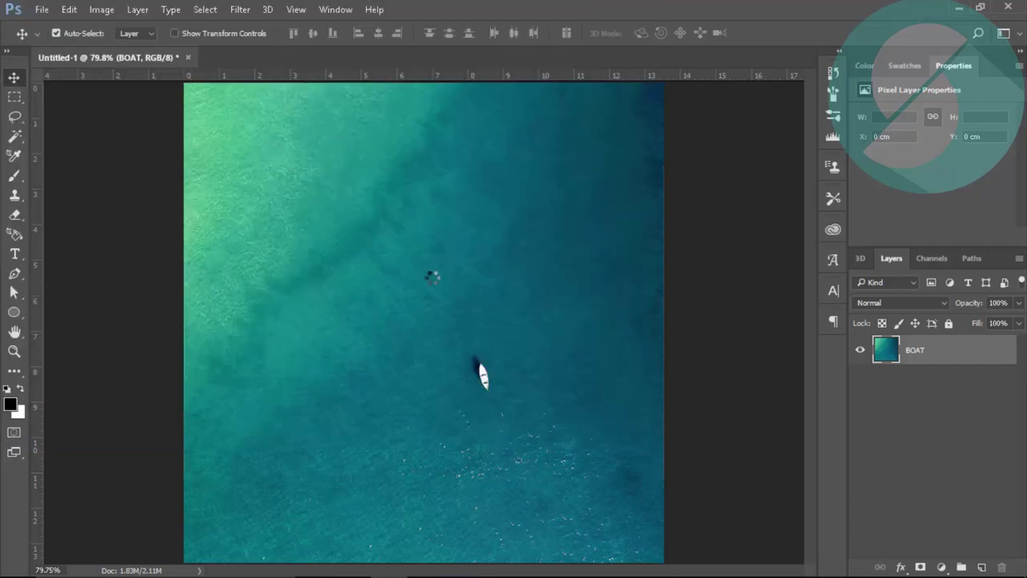
drag(669, 166, 663, 170)
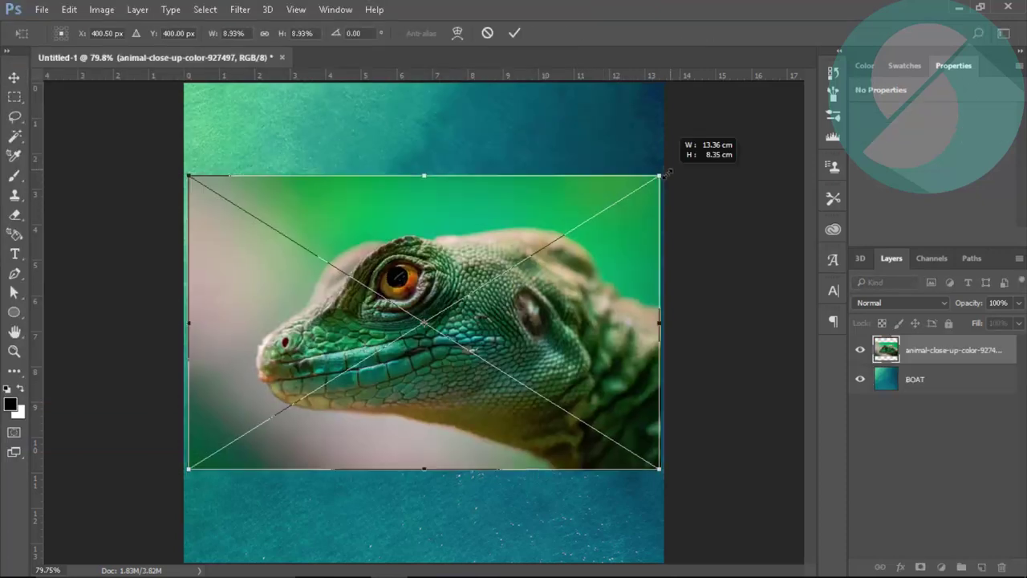
key(Return)
Step: Rename the lizard layer to 'g' and rasterize it
double_click(939, 350)
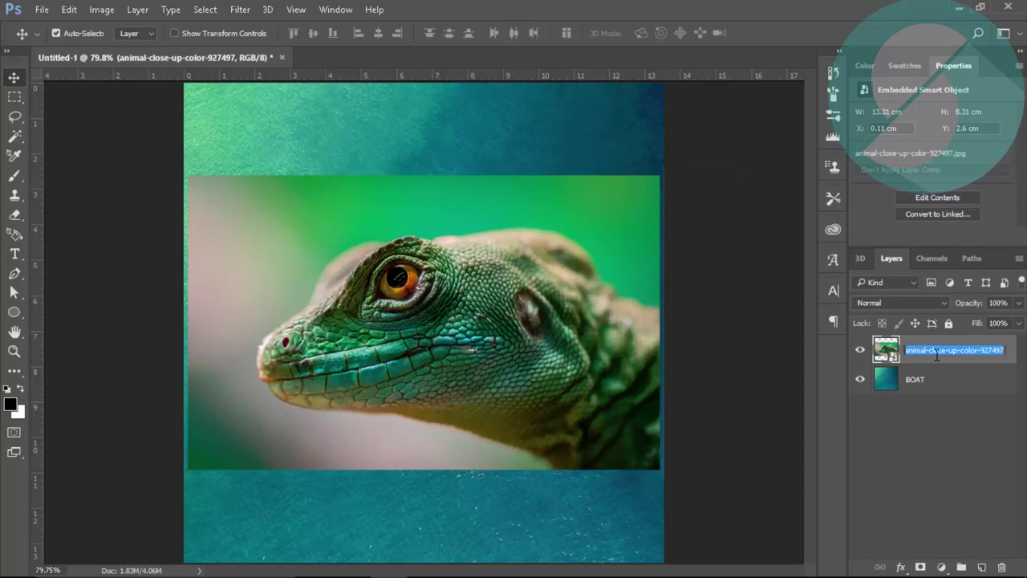
text(g)
right_click(947, 350)
click(683, 362)
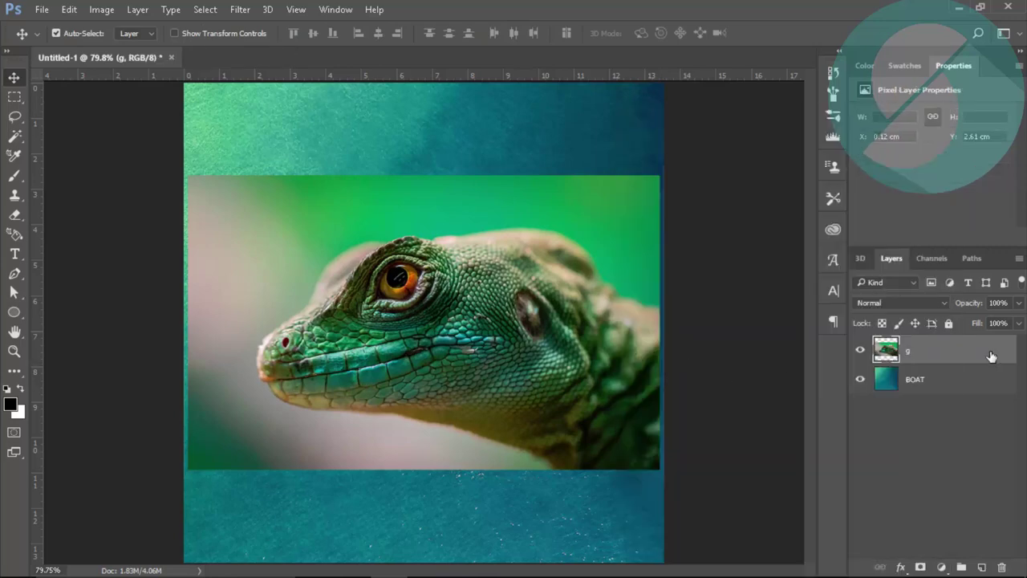
Step: Add a layer mask to g and brush black over the lizard's edges, green top and snout
click(919, 567)
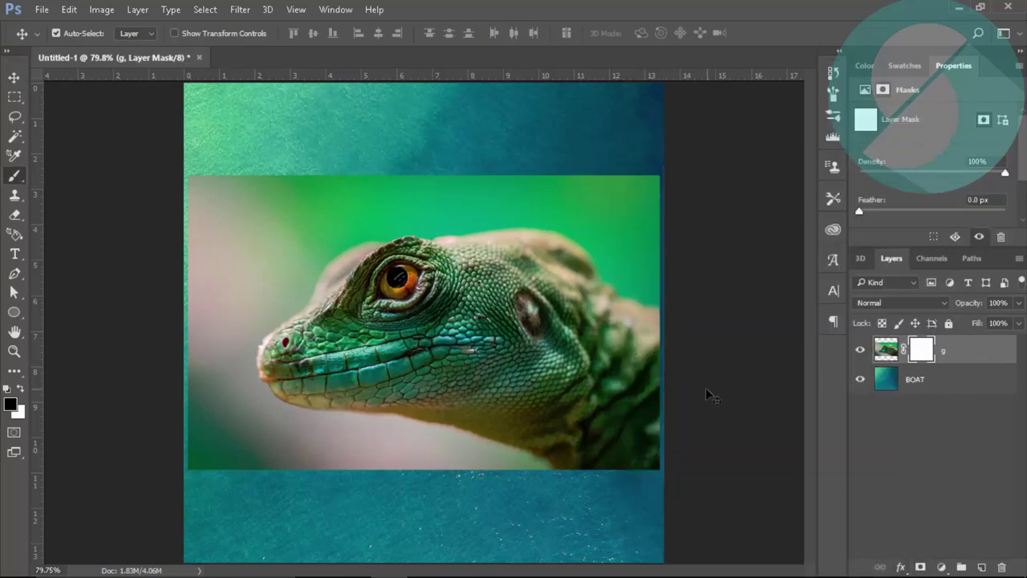
key(b)
mouse_move(559, 466)
mouse_down()
mouse_move(615, 466)
mouse_move(654, 397)
mouse_up()
mouse_move(661, 287)
mouse_down()
mouse_move(642, 249)
mouse_move(447, 158)
mouse_move(184, 165)
mouse_move(422, 190)
mouse_move(615, 190)
mouse_move(573, 429)
mouse_move(497, 452)
mouse_move(300, 463)
mouse_move(161, 222)
mouse_move(294, 218)
mouse_move(259, 337)
mouse_move(329, 402)
mouse_up()
key(bracketleft)
key(bracketleft)
key(bracketleft)
key(bracketleft)
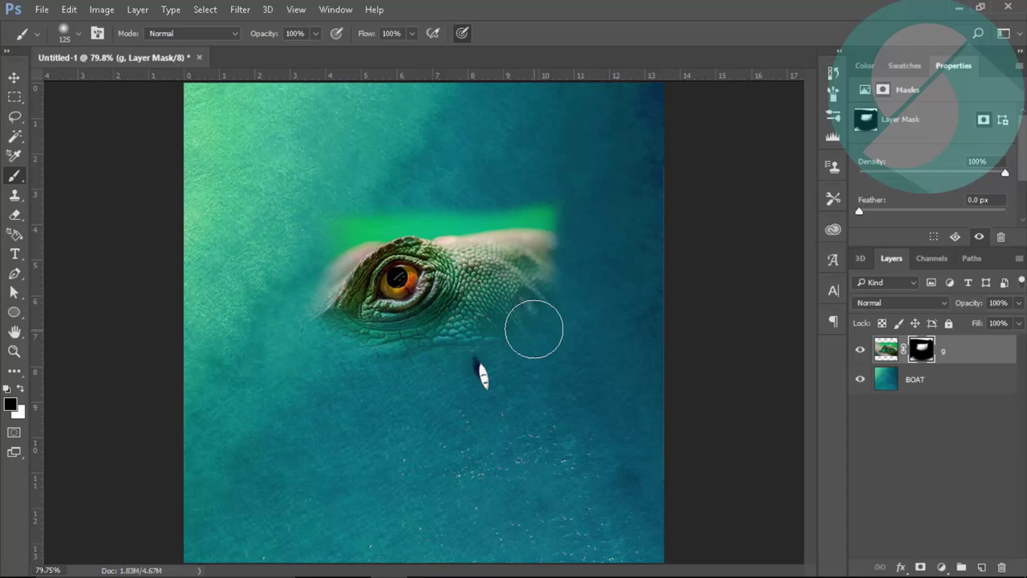
mouse_move(532, 326)
mouse_down()
mouse_move(495, 324)
mouse_move(485, 345)
mouse_up()
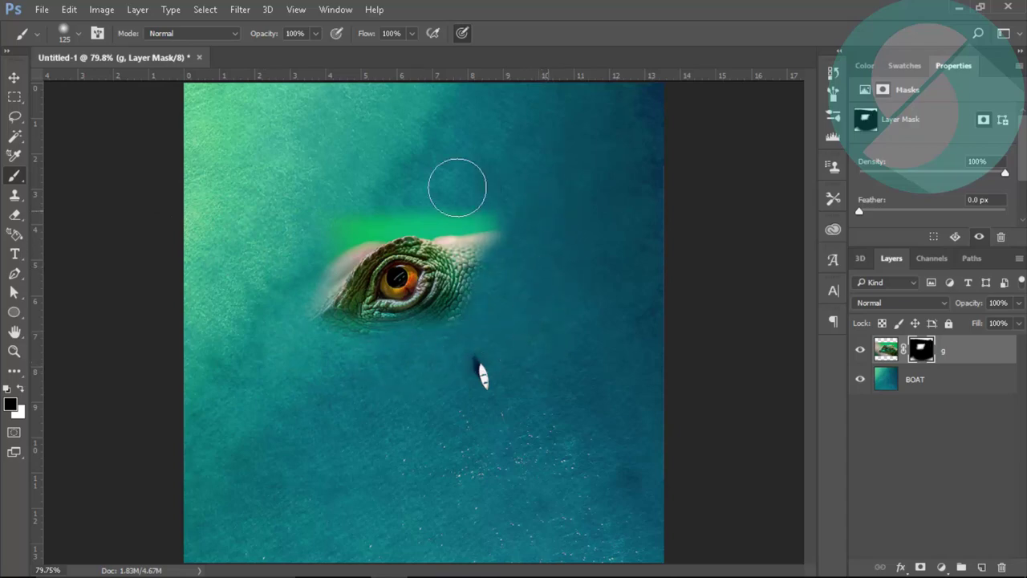
mouse_move(461, 186)
mouse_down()
mouse_move(378, 205)
mouse_move(335, 230)
mouse_move(281, 303)
mouse_up()
Step: Refine the mask closely around the eye, hiding pale patches, shadows and the scaly tail
drag(334, 253, 313, 281)
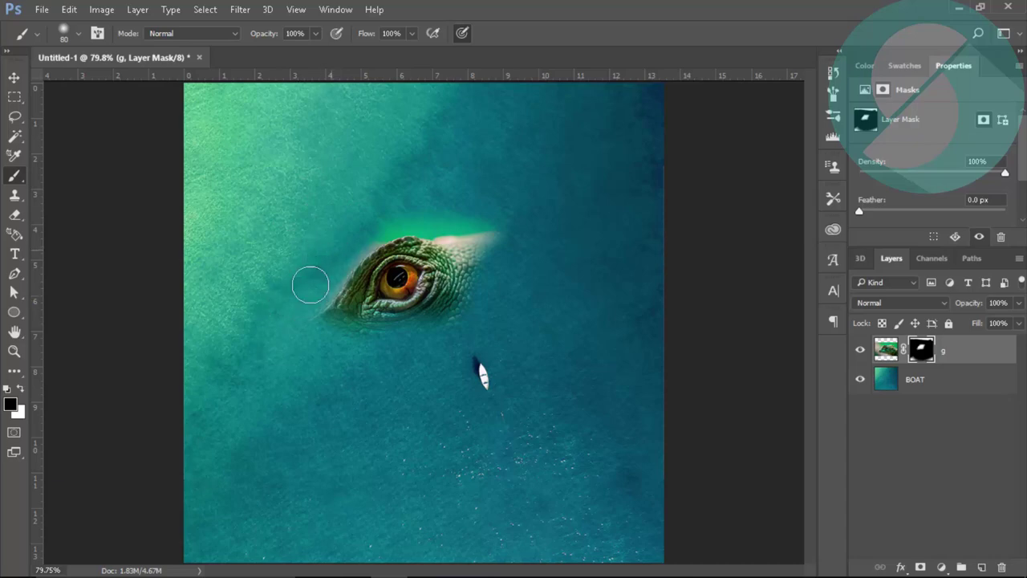
drag(425, 339, 528, 214)
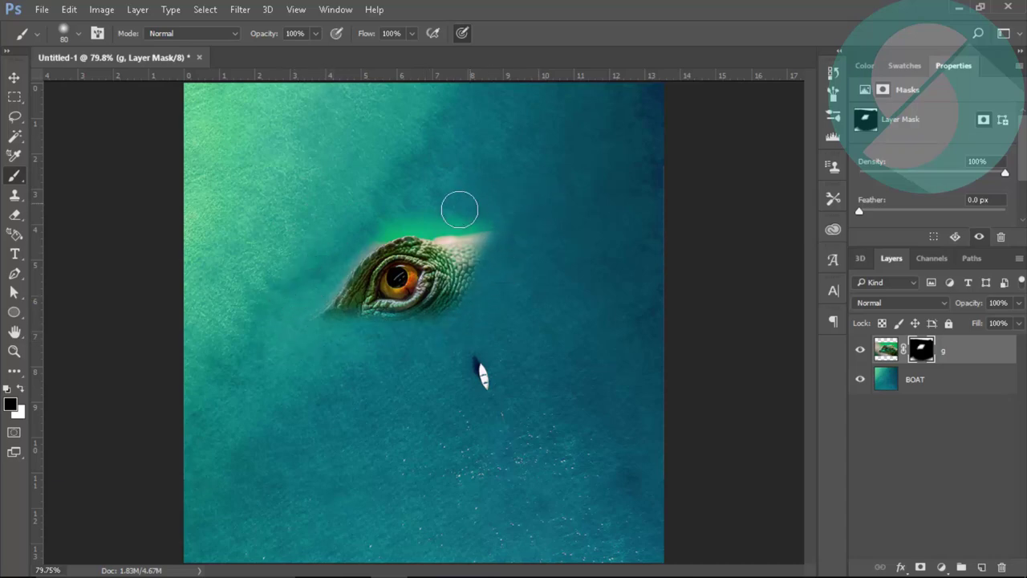
mouse_move(453, 218)
mouse_down()
mouse_move(477, 218)
mouse_move(360, 214)
mouse_up()
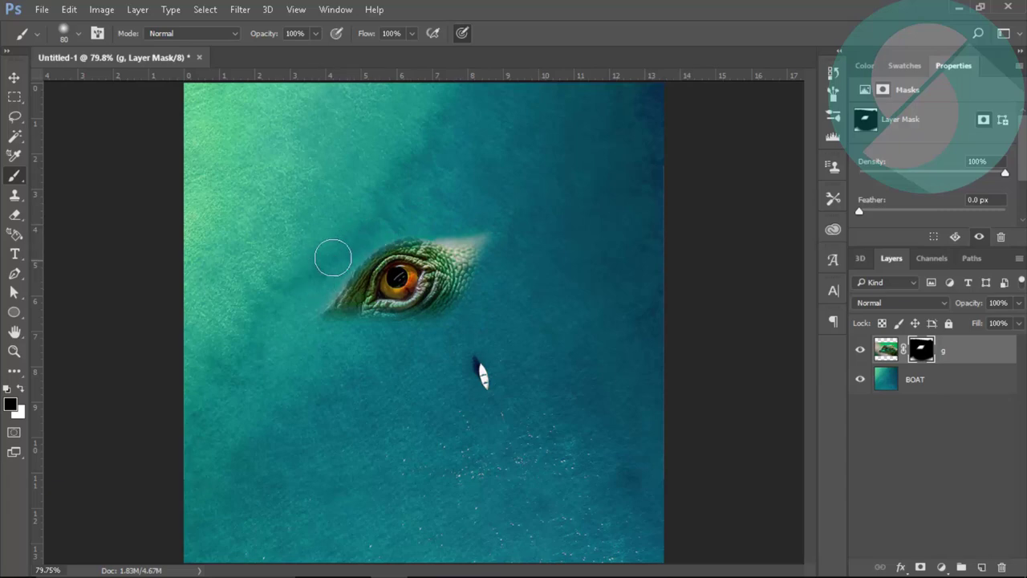
drag(390, 270, 433, 270)
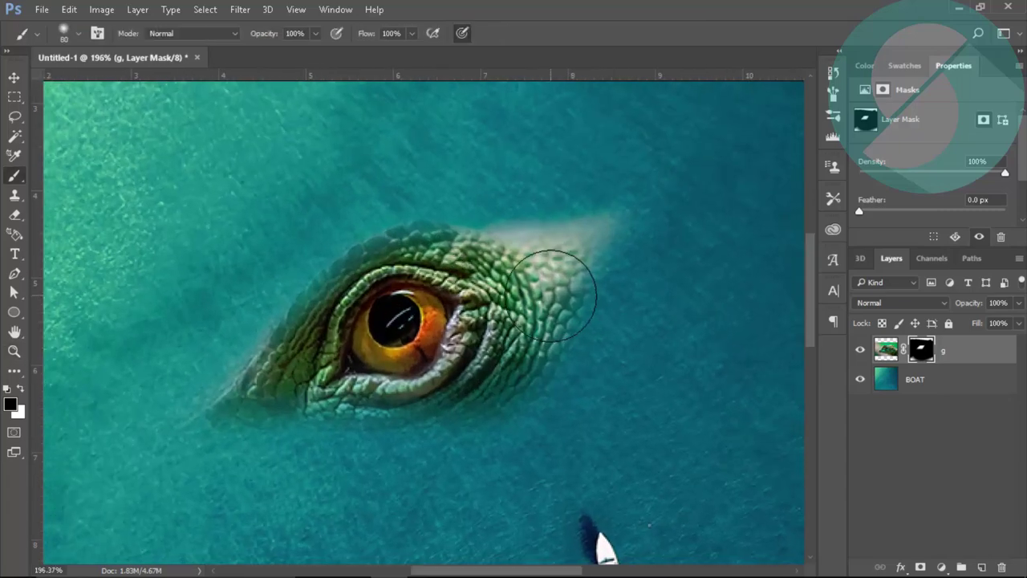
mouse_move(544, 200)
mouse_down()
mouse_move(458, 168)
mouse_move(635, 298)
mouse_up()
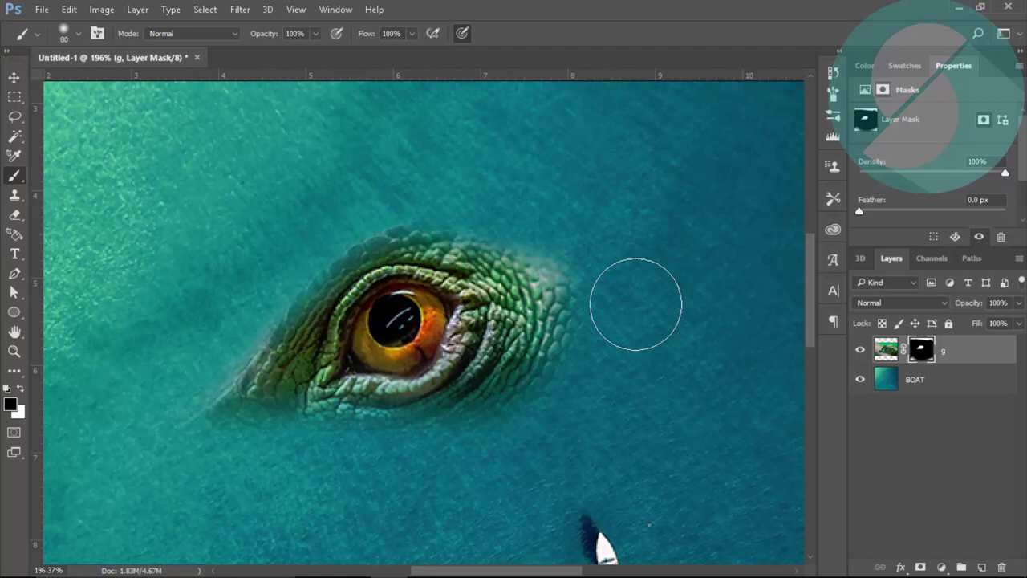
drag(486, 452, 142, 401)
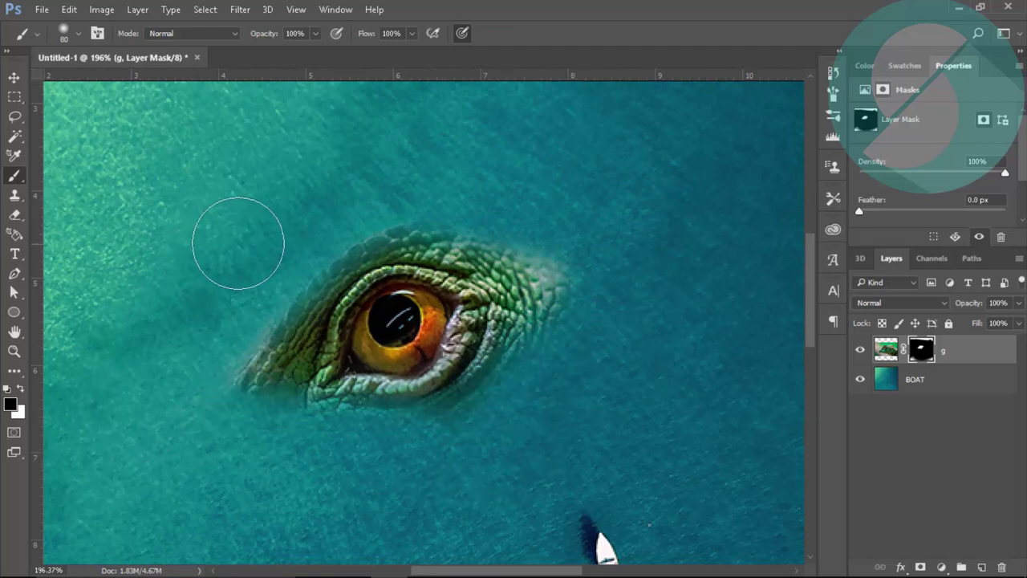
drag(356, 217, 390, 230)
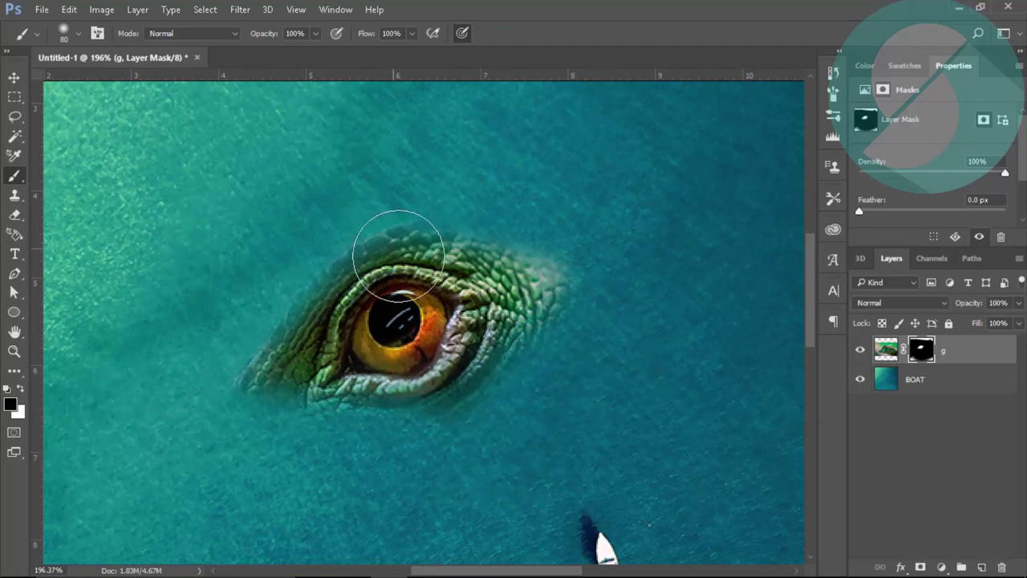
Step: Nudge the eye slightly to the right with Free Transform
key(x)
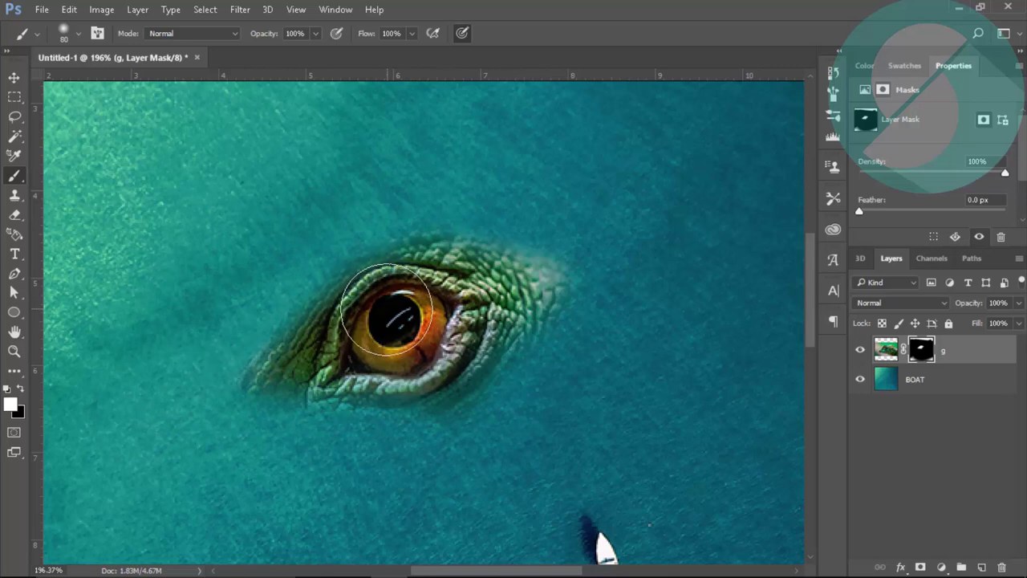
key(z)
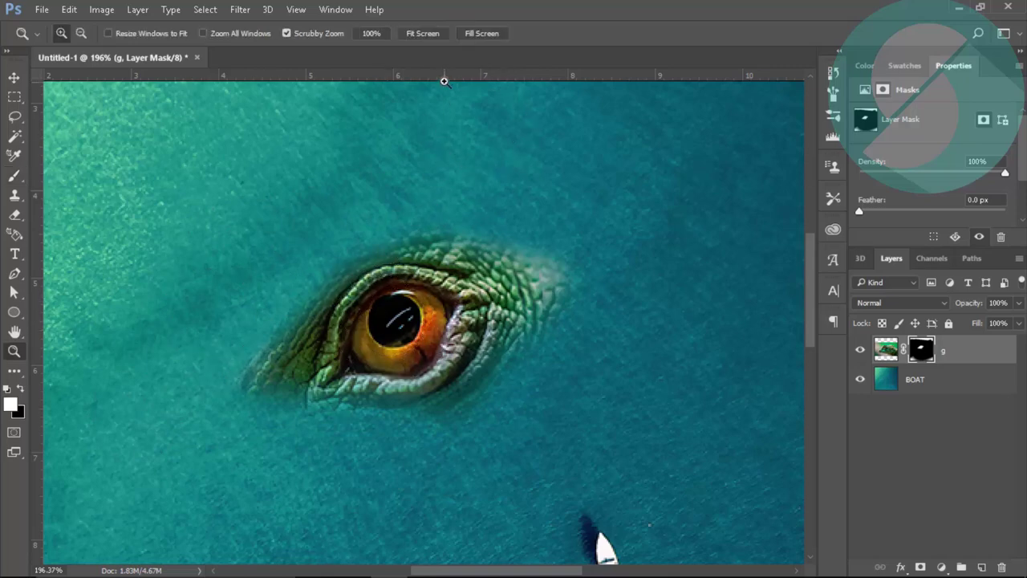
key(ctrl+0)
key(v)
key(ctrl+t)
mouse_move(434, 282)
mouse_down()
mouse_move(416, 283)
mouse_move(426, 280)
mouse_up()
Step: Commit the eye's position and apply its layer mask permanently
key(Return)
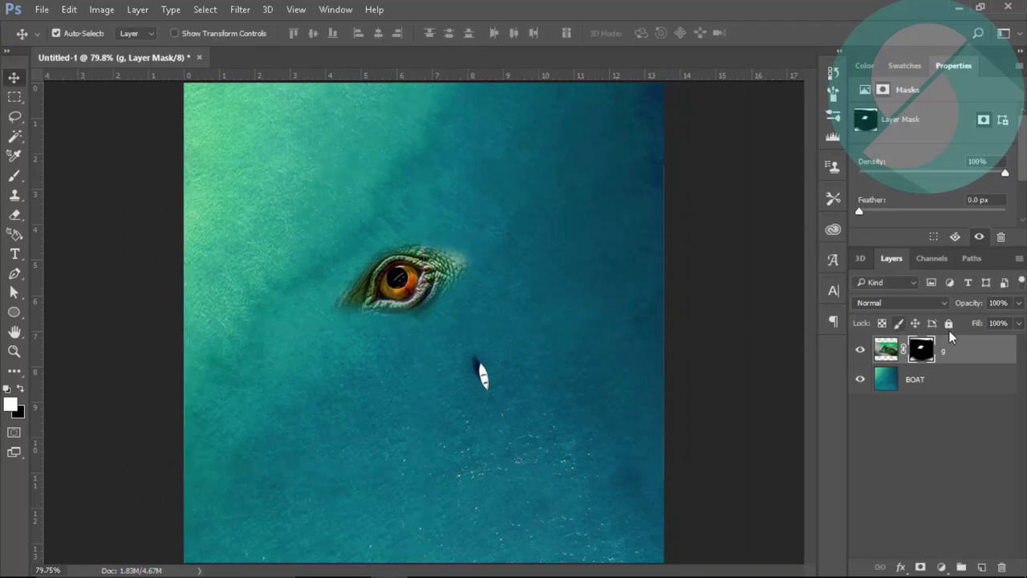
right_click(923, 349)
click(878, 391)
Step: Scale the eye up to about 166% and move it down-right above the boat
key(ctrl+t)
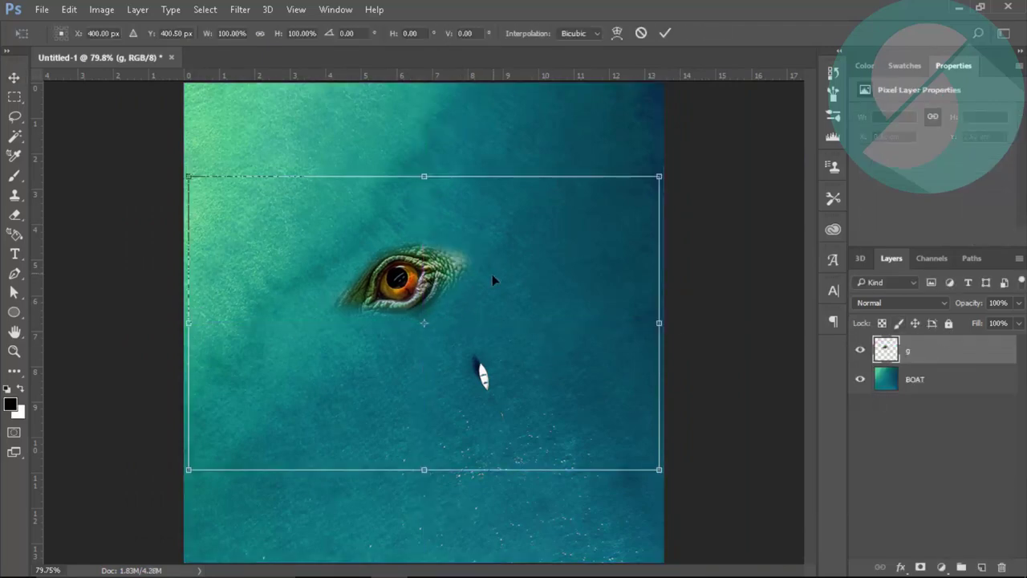
mouse_move(685, 438)
mouse_down()
mouse_move(651, 496)
mouse_move(386, 453)
mouse_move(525, 469)
mouse_move(569, 400)
mouse_move(570, 411)
mouse_up()
key(ctrl+z)
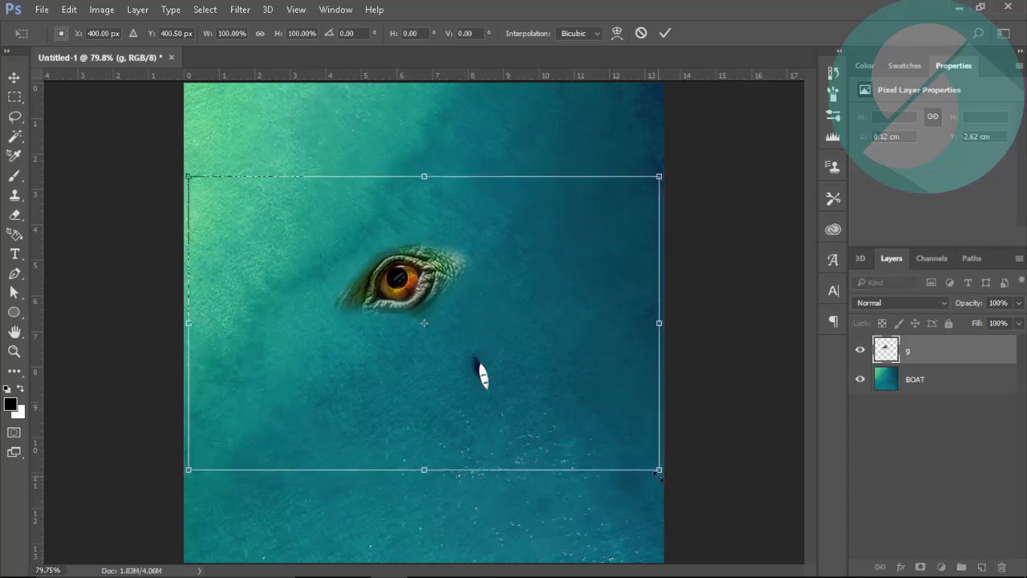
drag(658, 472, 813, 565)
mouse_move(531, 327)
mouse_down()
mouse_move(564, 389)
mouse_move(569, 373)
mouse_up()
key(Return)
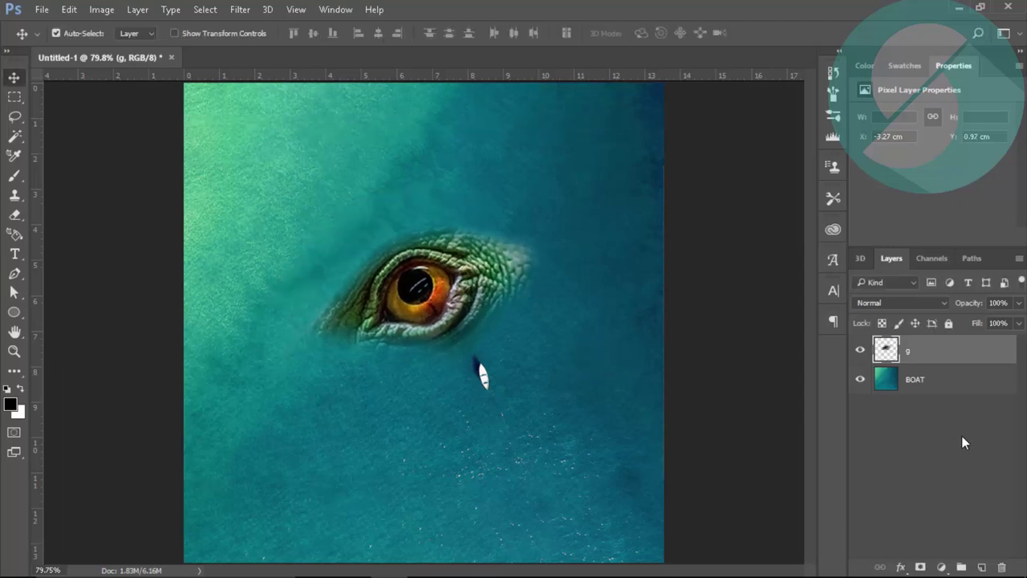
right_click(961, 436)
click(918, 410)
Step: Hide layer g and make the BOAT layer active, zoomed in on the boat
click(862, 357)
key(z)
drag(503, 387, 555, 414)
key(s)
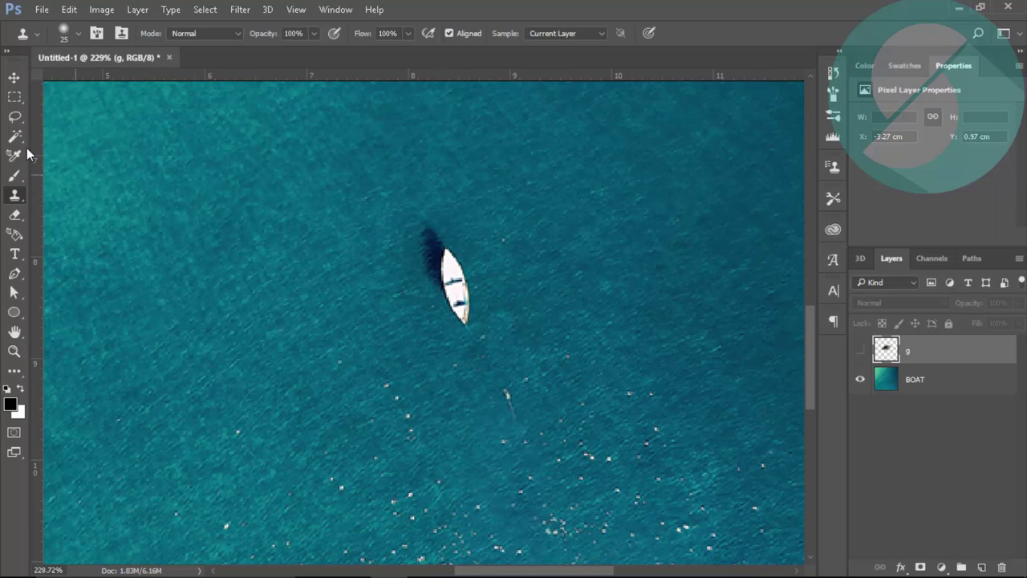
click(881, 390)
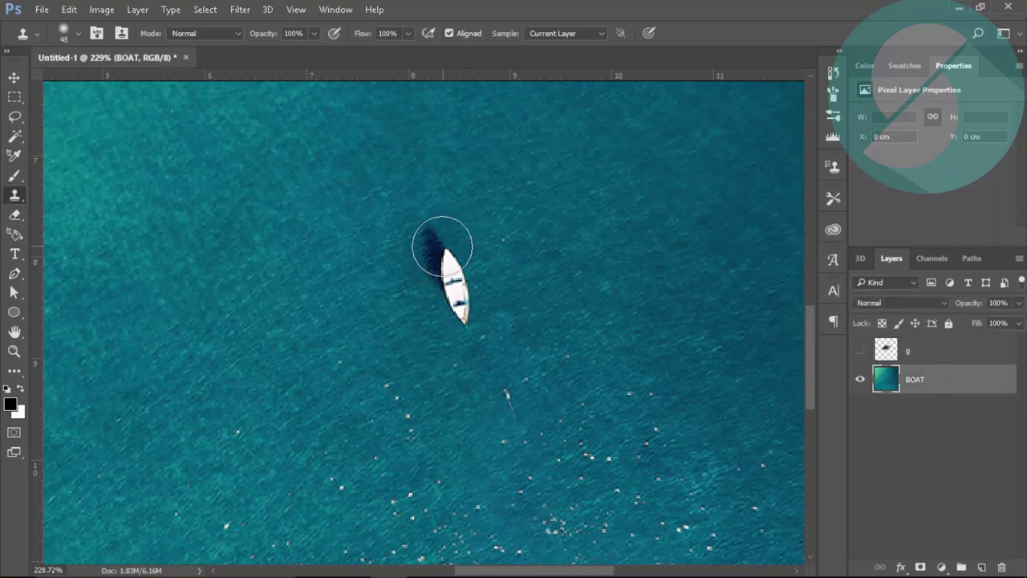
mouse_move(443, 251)
mouse_down()
mouse_move(412, 240)
mouse_move(442, 253)
mouse_up()
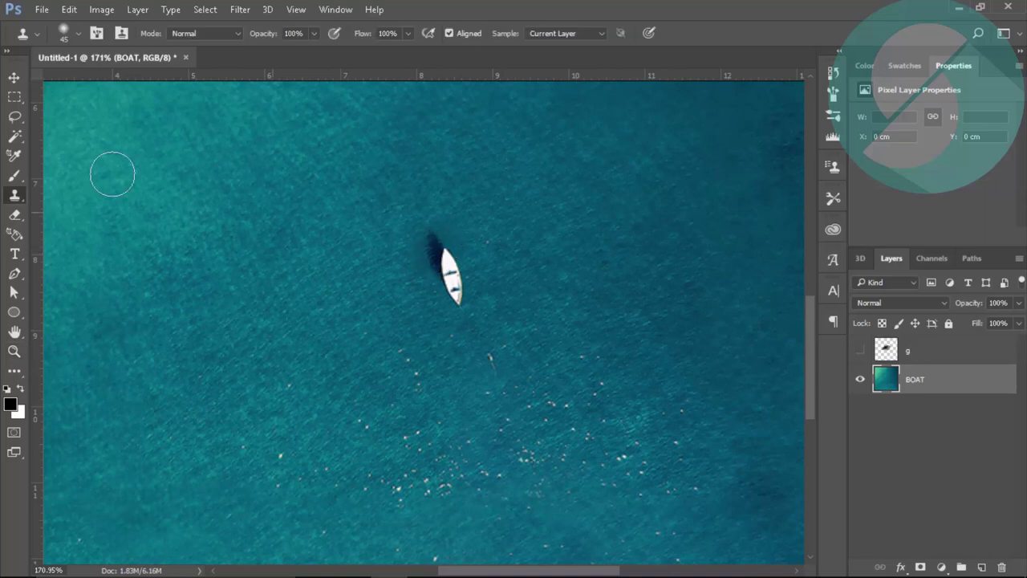
Step: Lasso a freehand selection around the boat and its dark shadow
drag(14, 118, 80, 113)
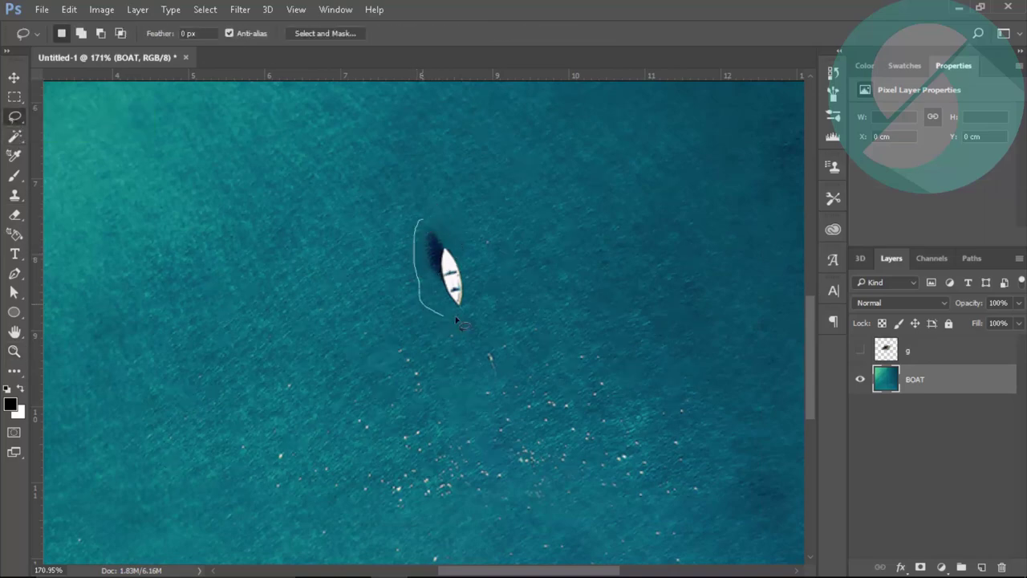
drag(425, 218, 428, 220)
drag(523, 156, 449, 321)
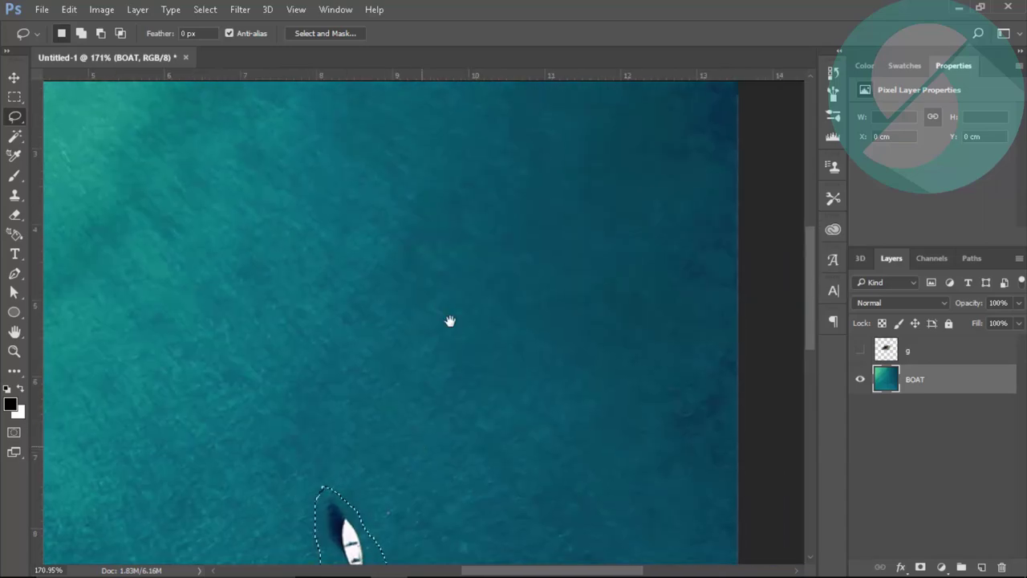
right_click(417, 369)
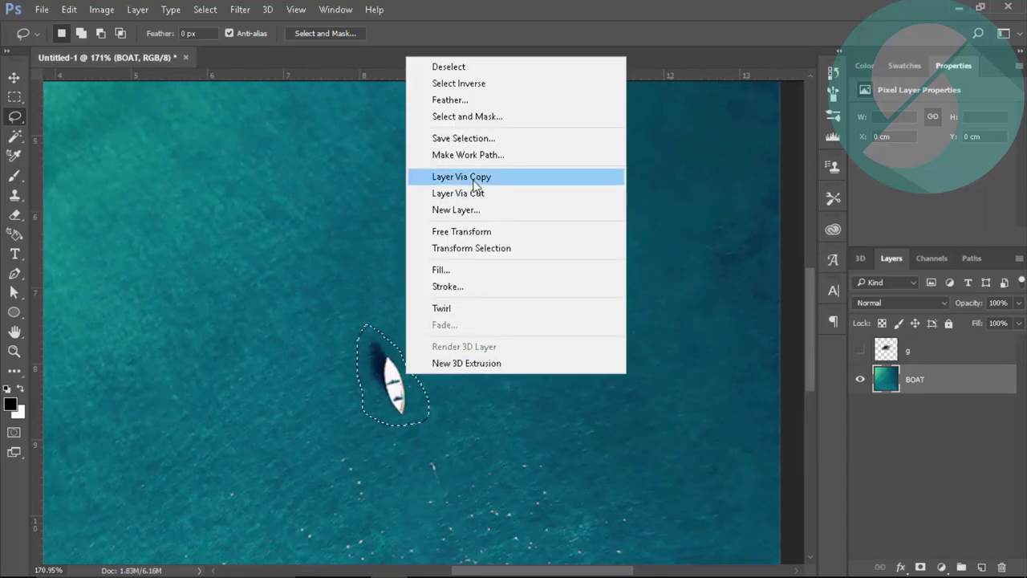
Step: Copy the selected boat to Layer 1, then rotate and move it to the upper right
click(514, 184)
key(z)
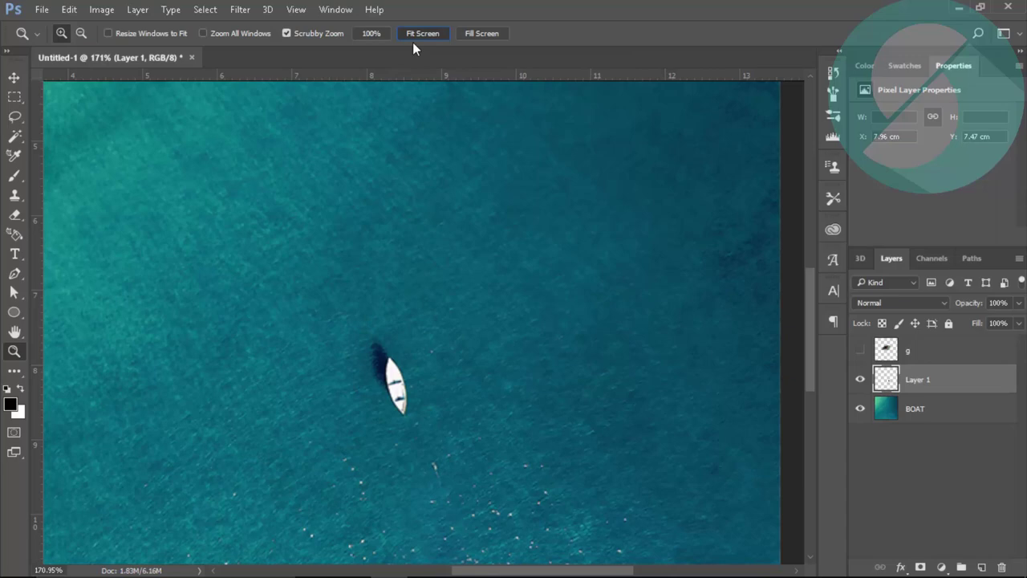
click(418, 34)
key(v)
key(ctrl+t)
drag(488, 385, 558, 178)
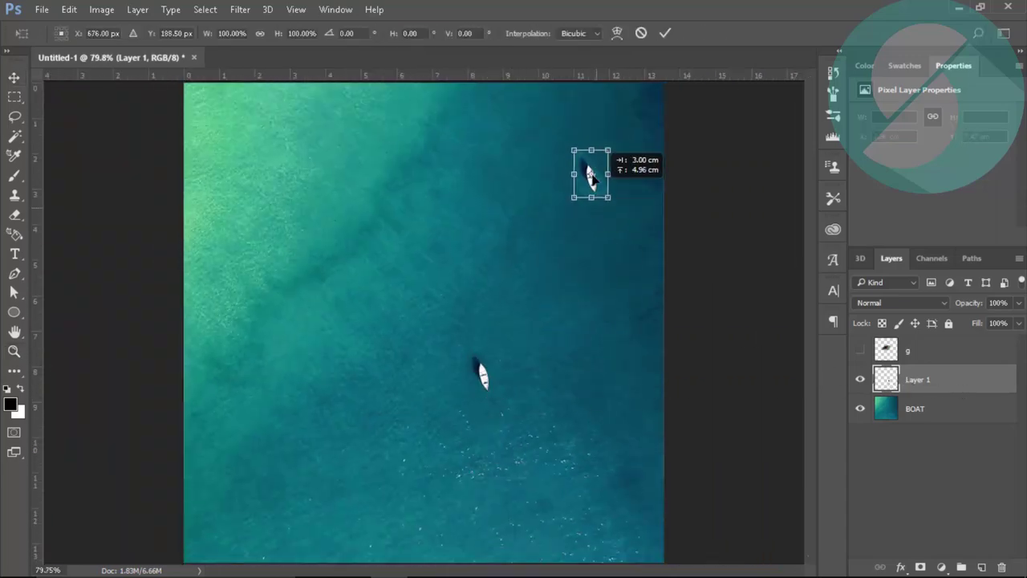
drag(577, 231, 604, 215)
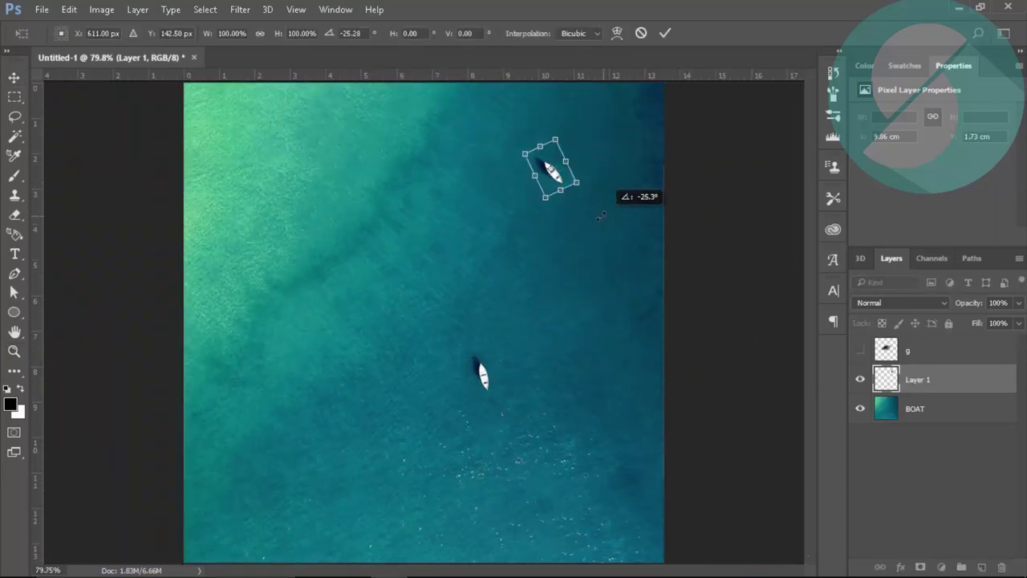
key(Return)
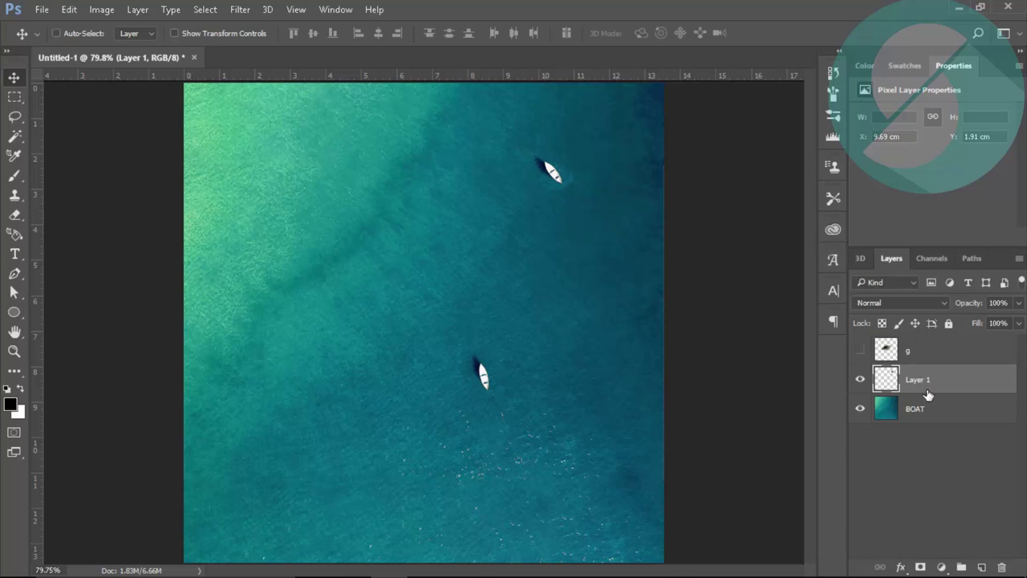
Step: Duplicate the boat layer and rotate the copy onto the left side
key(ctrl+j)
key(ctrl+t)
drag(618, 225, 663, 112)
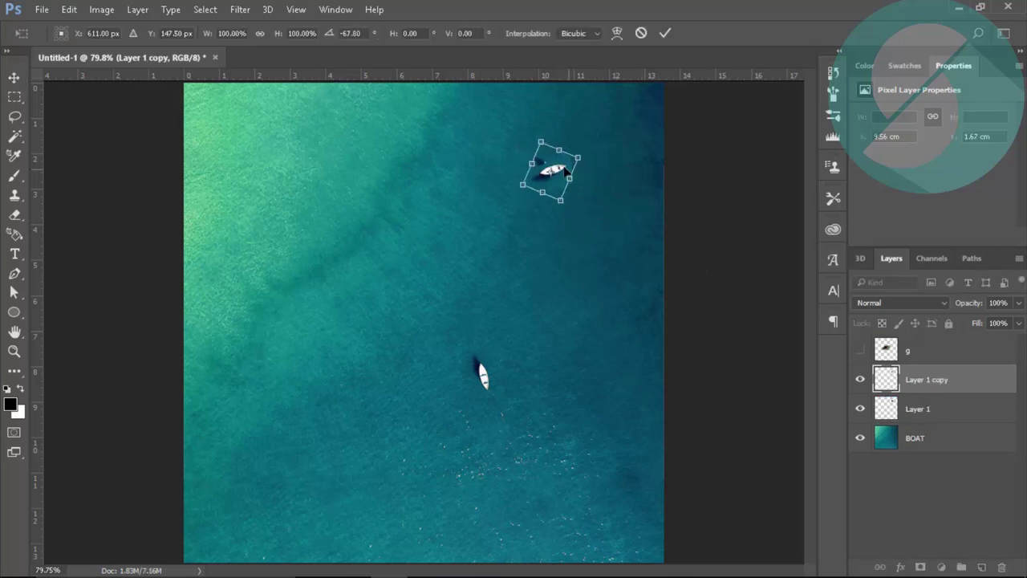
mouse_move(566, 170)
mouse_down()
mouse_move(293, 234)
mouse_move(298, 253)
mouse_move(281, 255)
mouse_up()
key(Return)
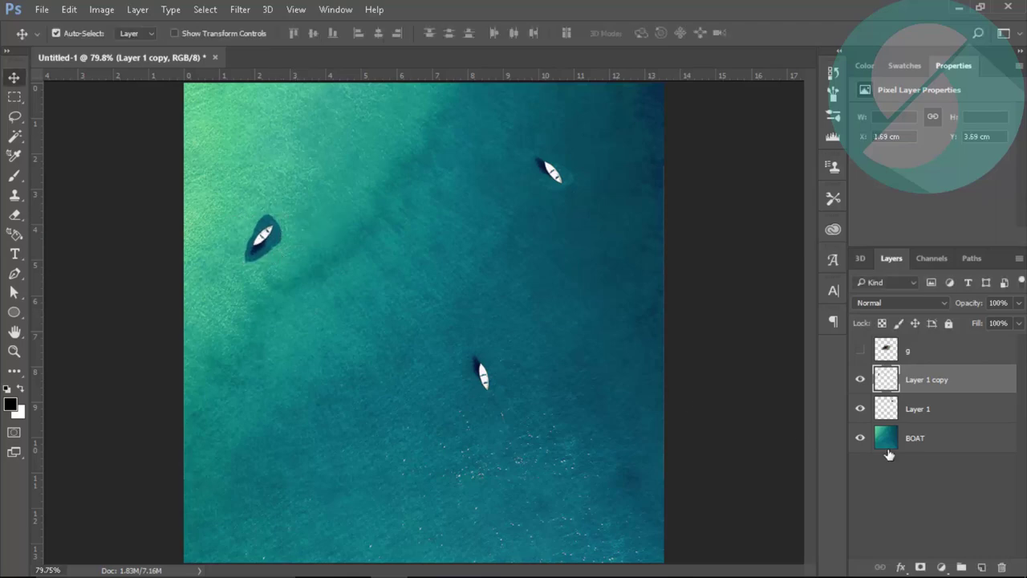
Step: Merge both boat copies and the BOAT ocean layer into Layer 1 copy
right_click(963, 488)
click(933, 362)
click(910, 380)
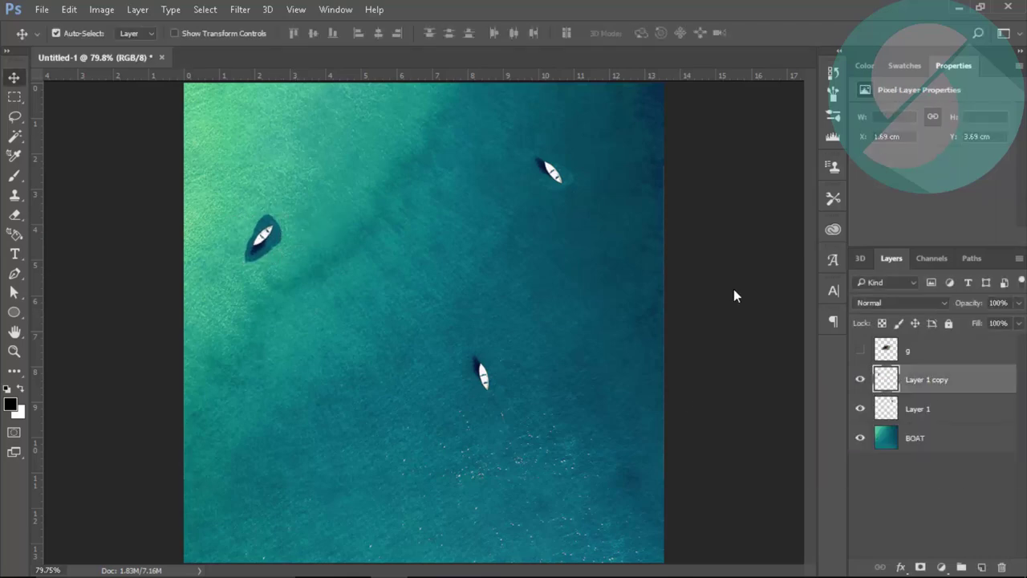
key(z)
drag(554, 173, 578, 260)
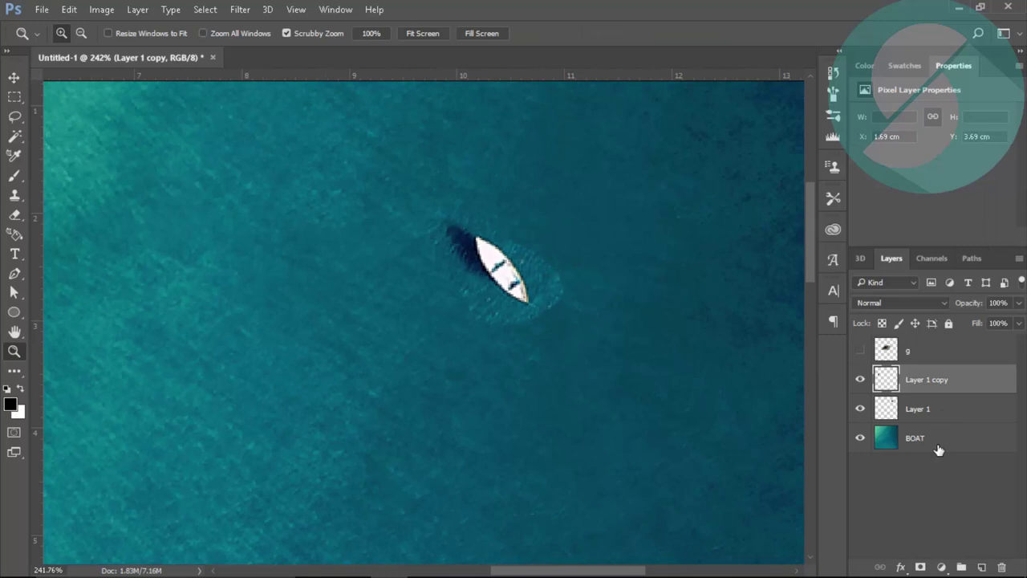
shift+click(939, 449)
key(ctrl+e)
Step: Clone-stamp away the wake ripples around the upper-right boat
drag(538, 273, 561, 276)
key(s)
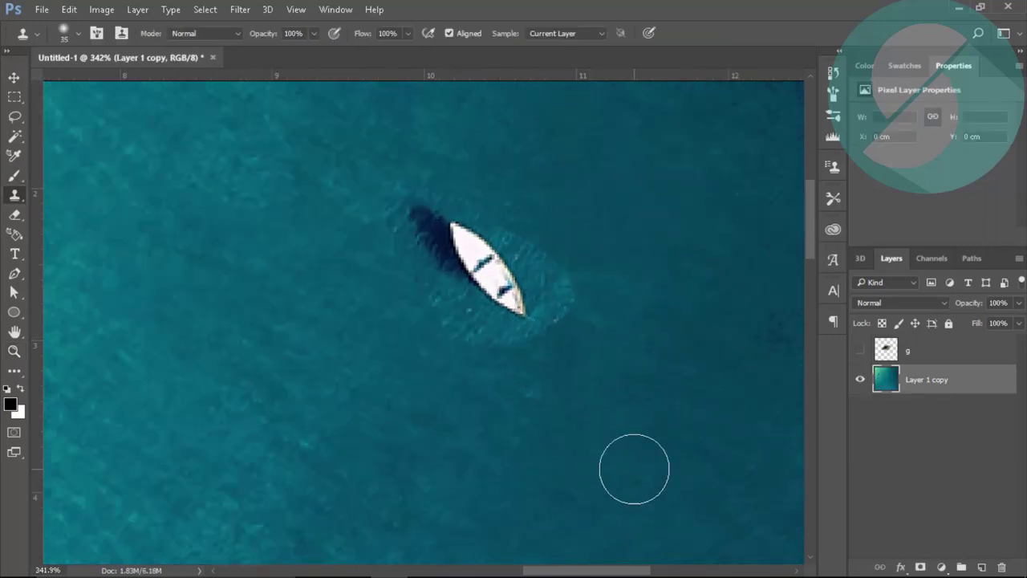
drag(585, 312, 573, 300)
mouse_move(511, 368)
mouse_down()
mouse_move(442, 356)
mouse_move(504, 330)
mouse_up()
drag(548, 259, 502, 234)
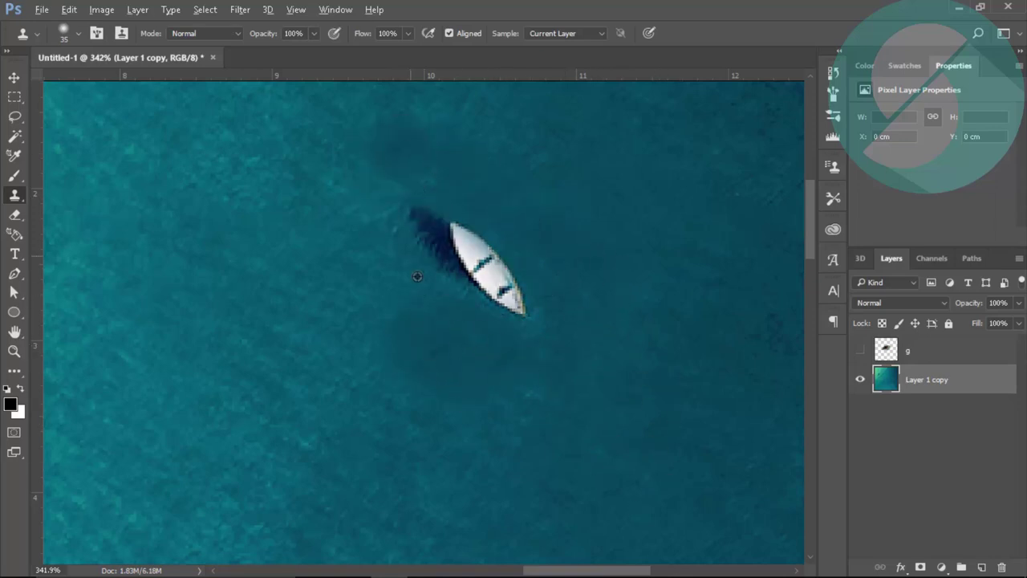
Step: Clone clean water over the left boat's dark shadow patch, leaving a thin hull edge
key(z)
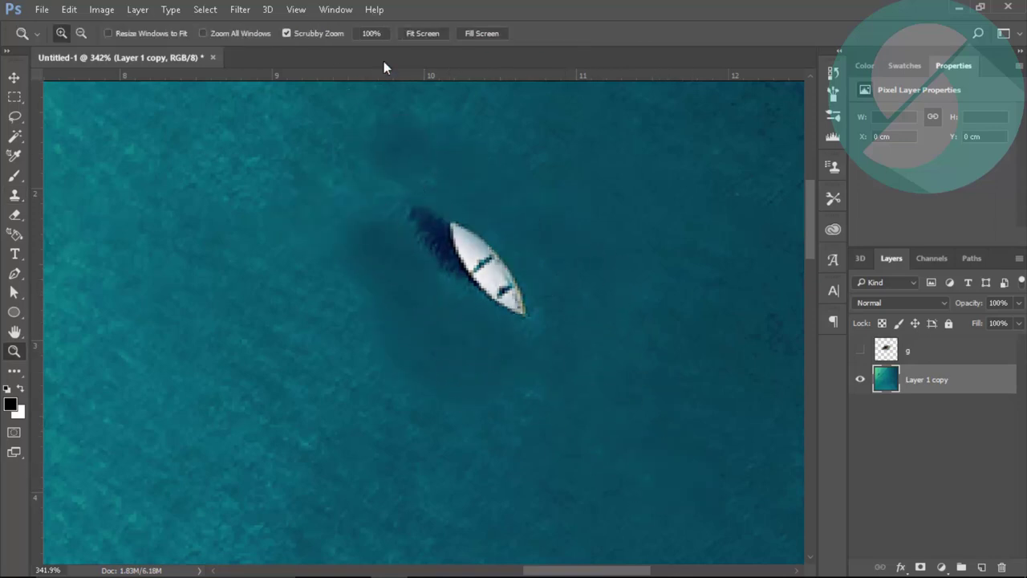
alt+click(436, 212)
key(ctrl+0)
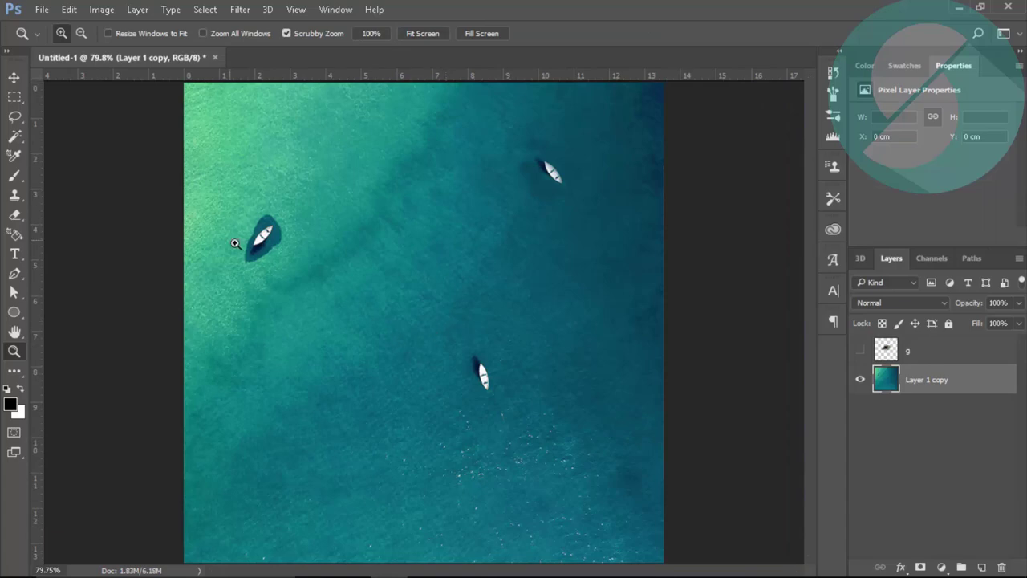
click(235, 243)
key(s)
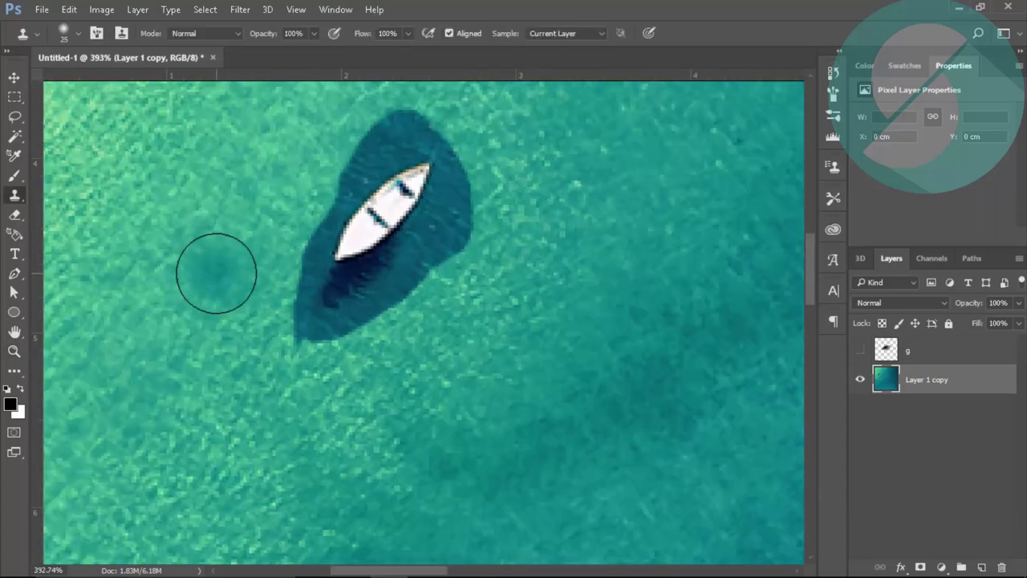
key(bracketleft)
alt+click(154, 204)
mouse_move(282, 276)
mouse_down()
mouse_move(279, 322)
mouse_move(362, 318)
mouse_move(356, 302)
mouse_move(328, 291)
mouse_move(305, 232)
mouse_move(327, 184)
mouse_move(382, 134)
mouse_move(419, 120)
mouse_move(447, 153)
mouse_move(455, 213)
mouse_move(403, 277)
mouse_move(372, 286)
mouse_move(454, 197)
mouse_move(406, 129)
mouse_move(340, 163)
mouse_move(346, 172)
mouse_move(306, 246)
mouse_move(350, 296)
mouse_up()
alt+click(183, 474)
key(z)
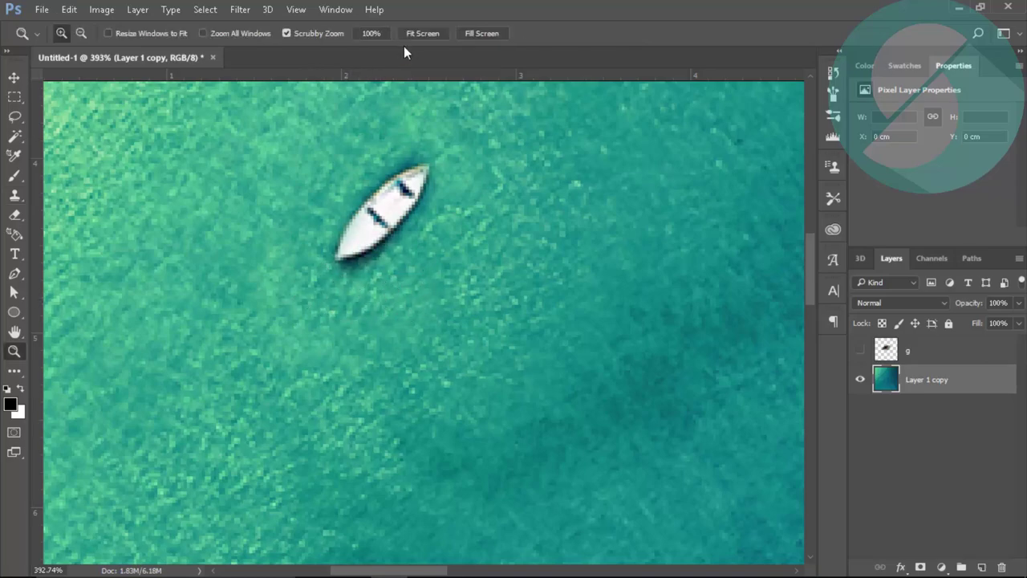
click(421, 33)
mouse_move(489, 414)
mouse_down()
mouse_move(560, 424)
mouse_move(476, 374)
mouse_up()
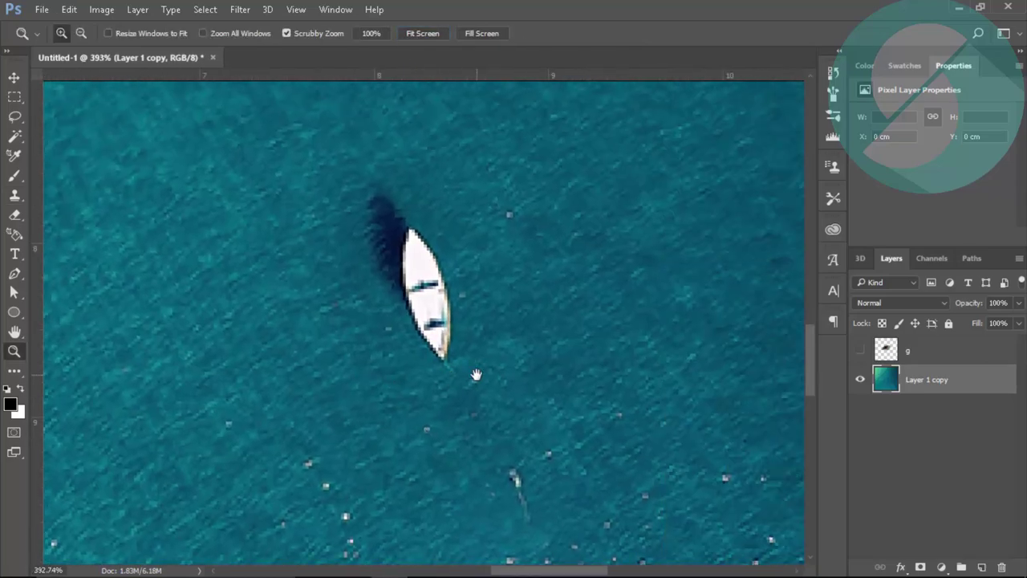
Step: Stretch the ocean layer taller and wider with Free Transform
click(423, 33)
key(v)
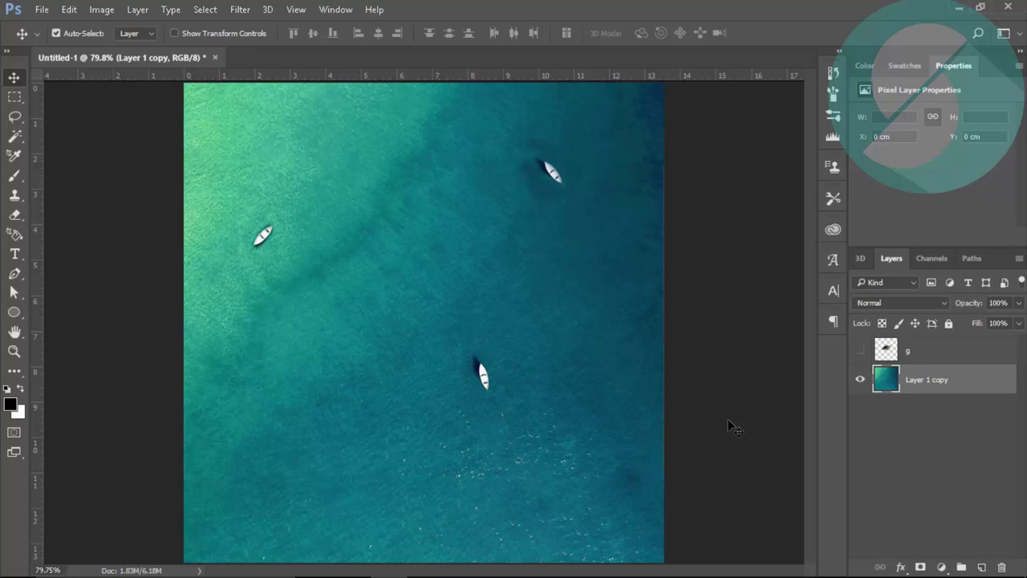
key(z)
drag(607, 367, 490, 362)
key(ctrl+t)
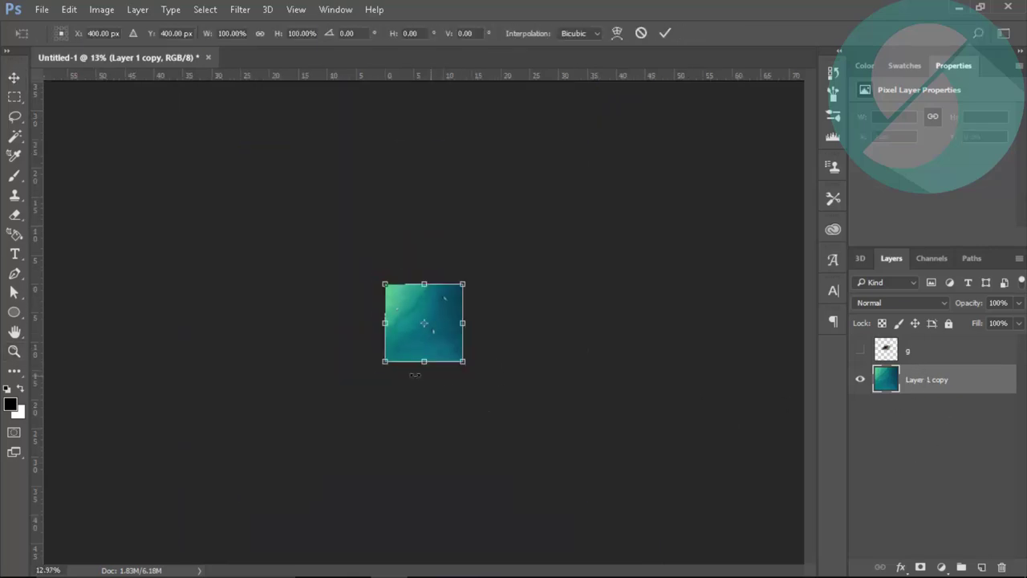
drag(424, 360, 425, 382)
mouse_move(462, 329)
mouse_down()
mouse_move(472, 332)
mouse_move(456, 351)
mouse_up()
key(Return)
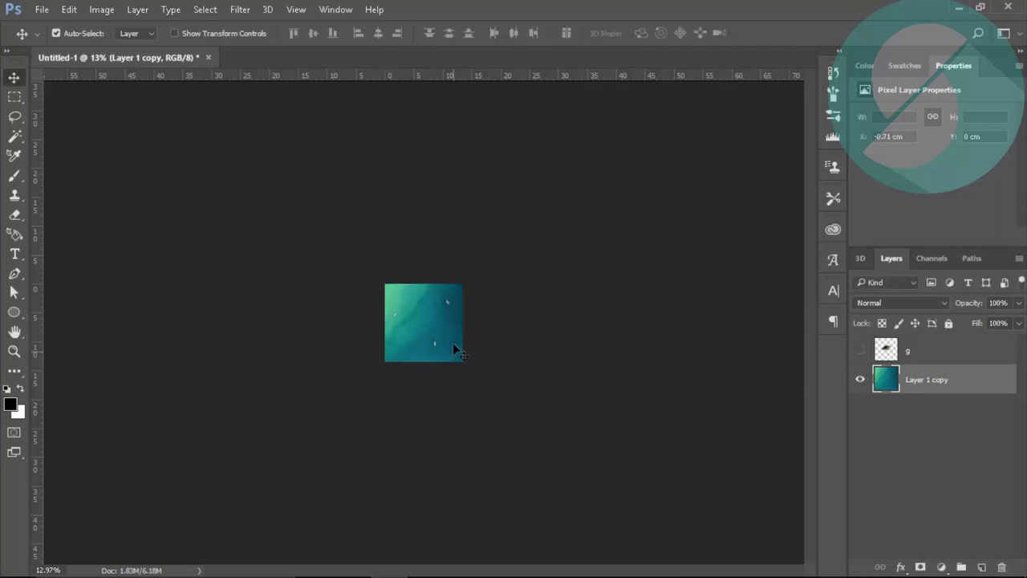
Step: Show the eye layer g again and move it slightly lower over the ocean
key(z)
click(423, 33)
key(v)
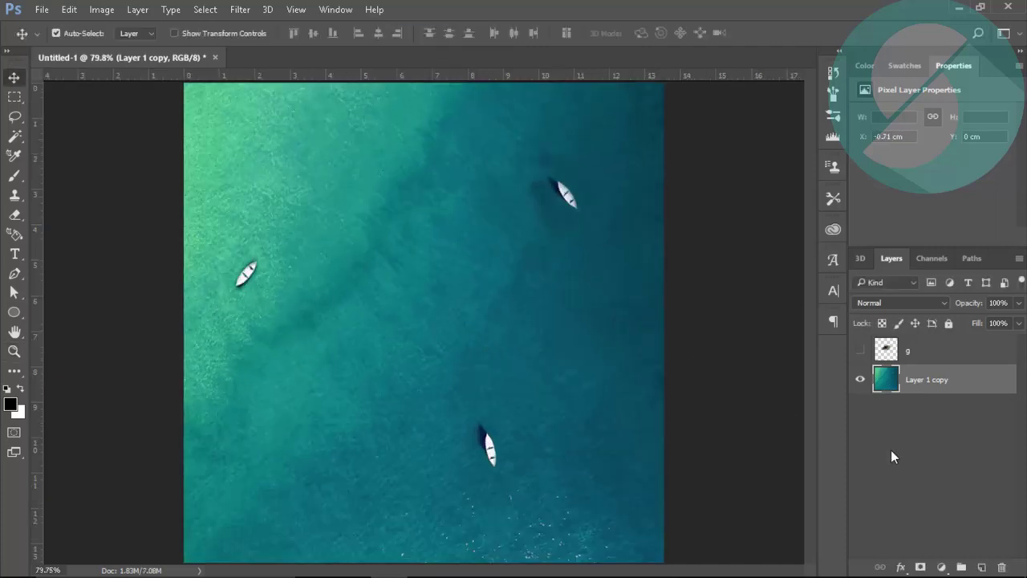
click(972, 454)
click(861, 351)
right_click(860, 417)
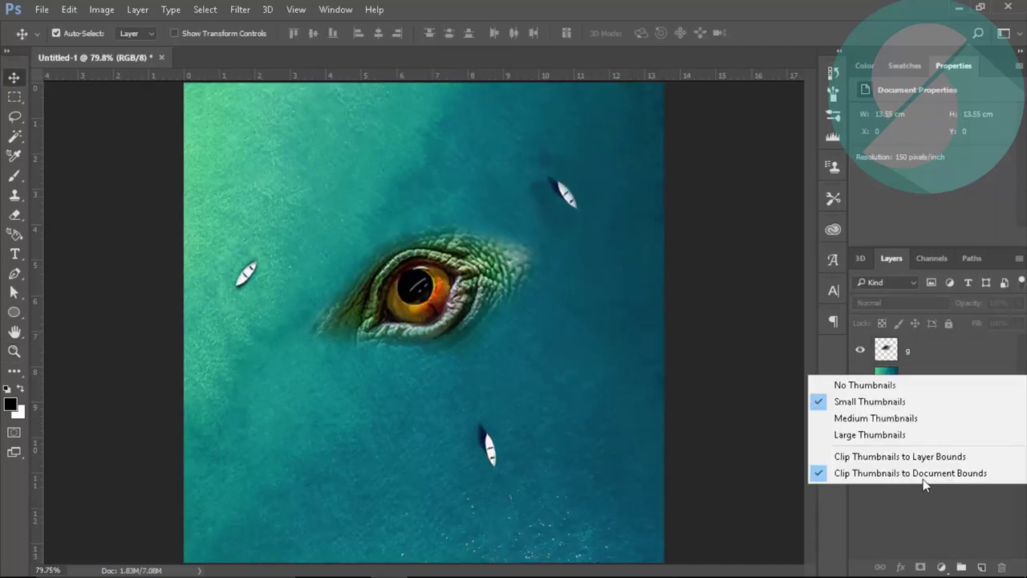
click(926, 485)
click(930, 358)
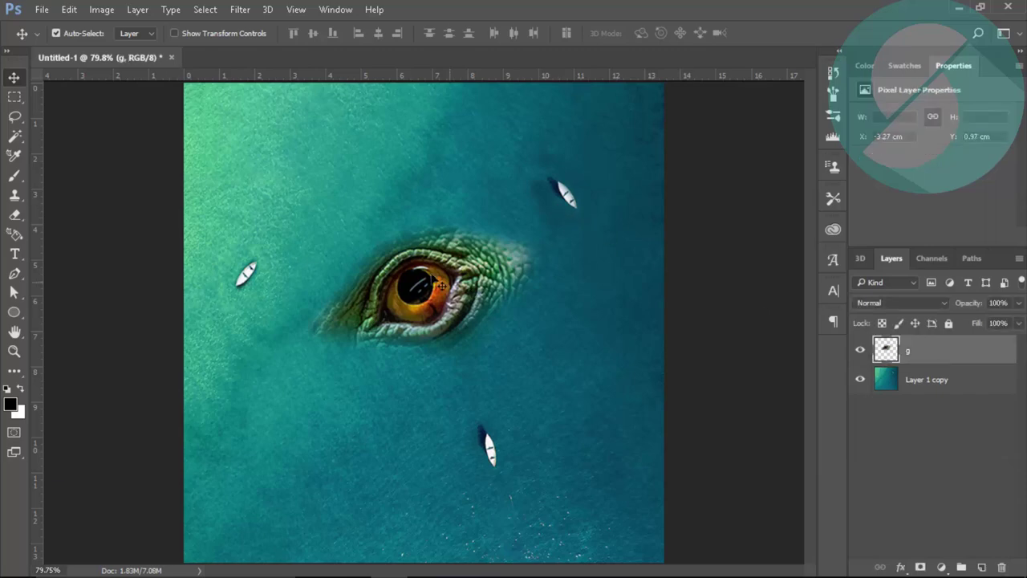
drag(440, 285, 441, 296)
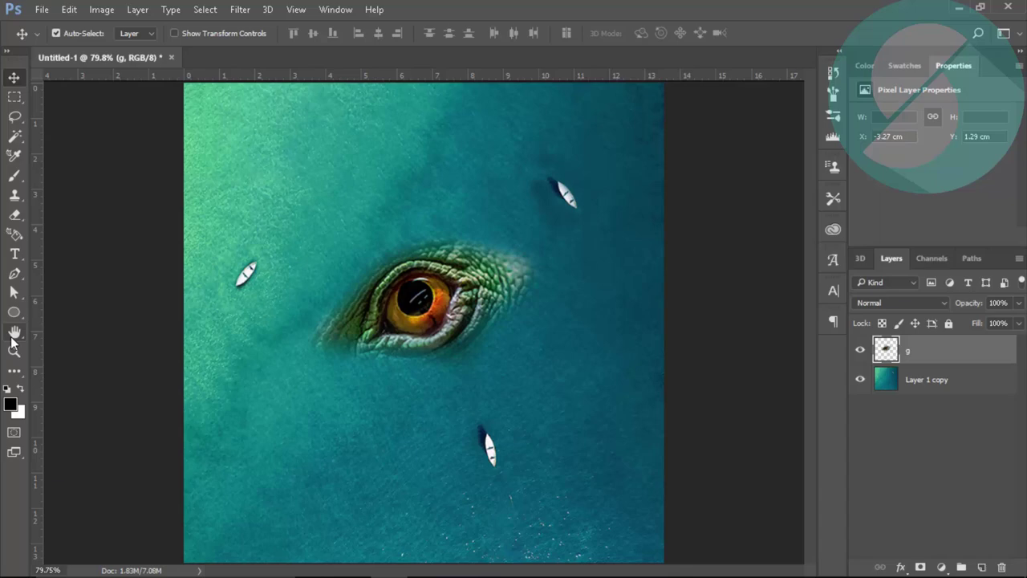
click(463, 333)
click(240, 9)
key(Escape)
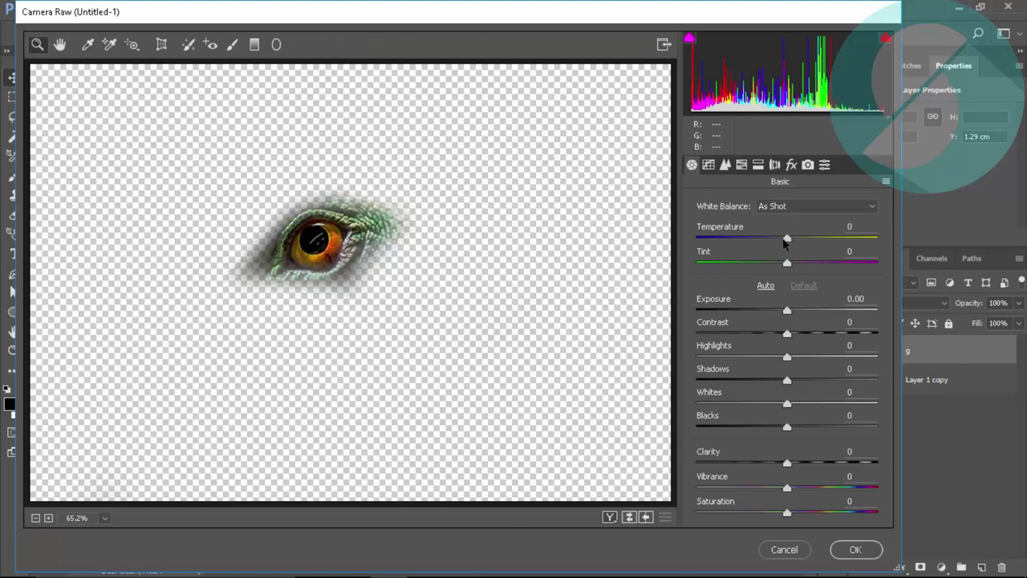
Step: In Camera Raw, set temperature -20, exposure -0.15, contrast +18 and saturation -15
drag(785, 244, 768, 239)
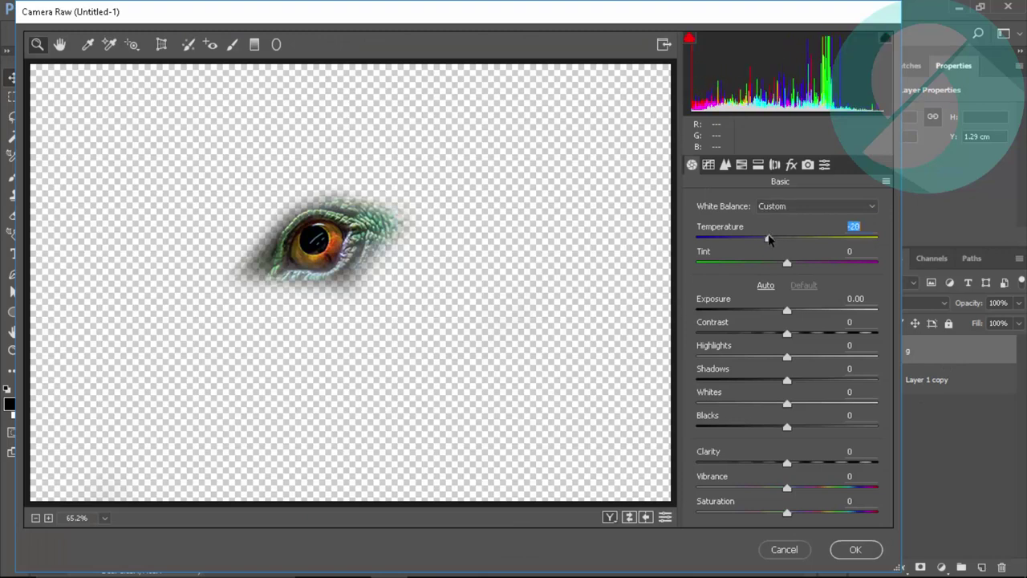
drag(785, 315, 784, 315)
click(803, 334)
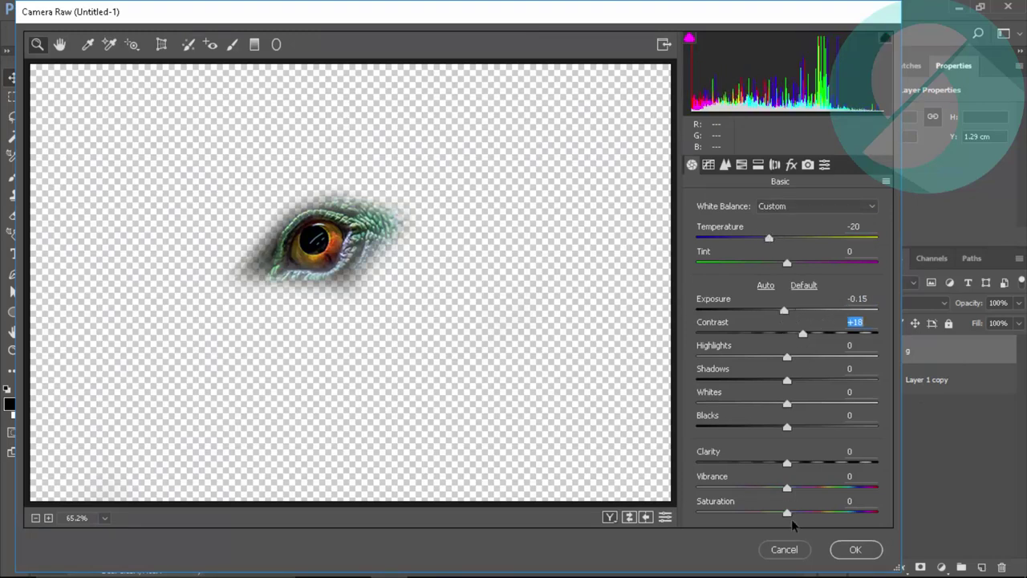
drag(795, 512, 773, 512)
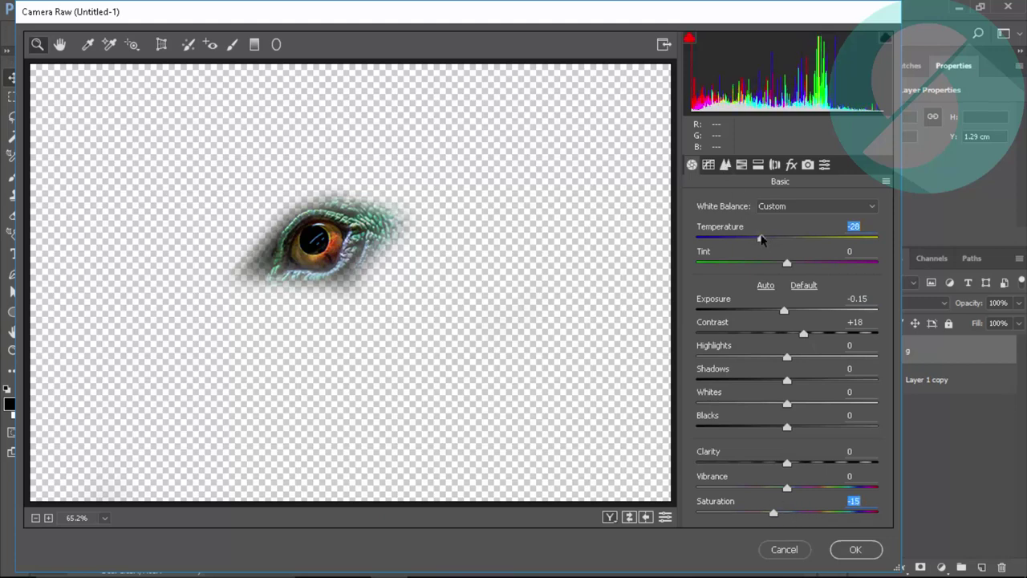
Step: Split-tone the eye's highlights blue with hue 195 and saturation 10
click(746, 166)
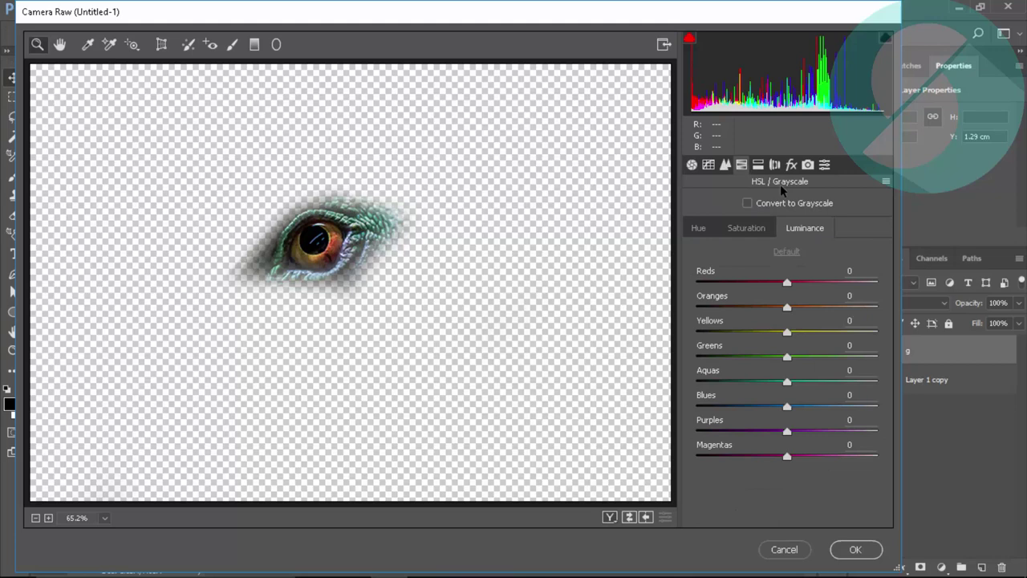
click(758, 165)
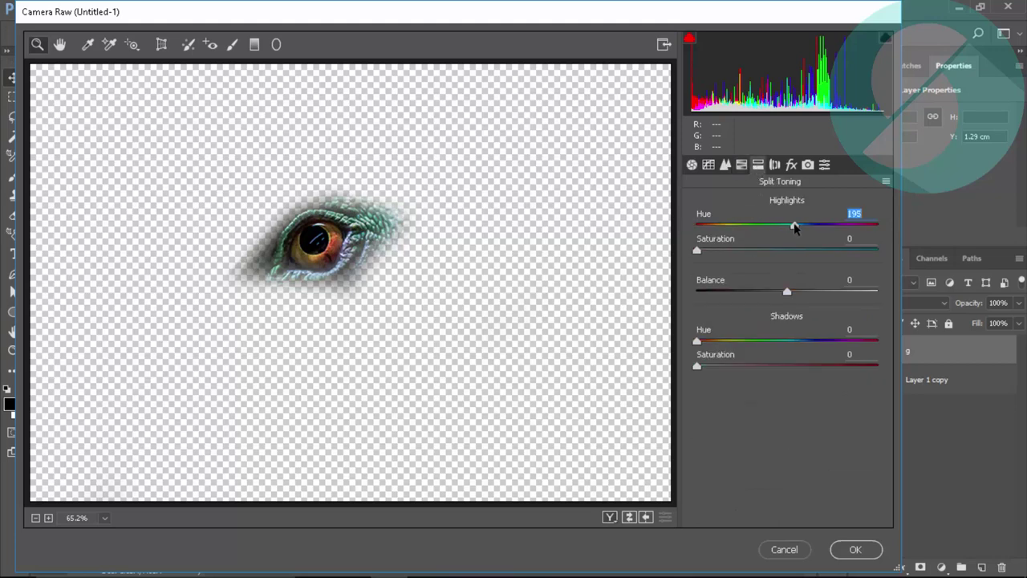
click(823, 246)
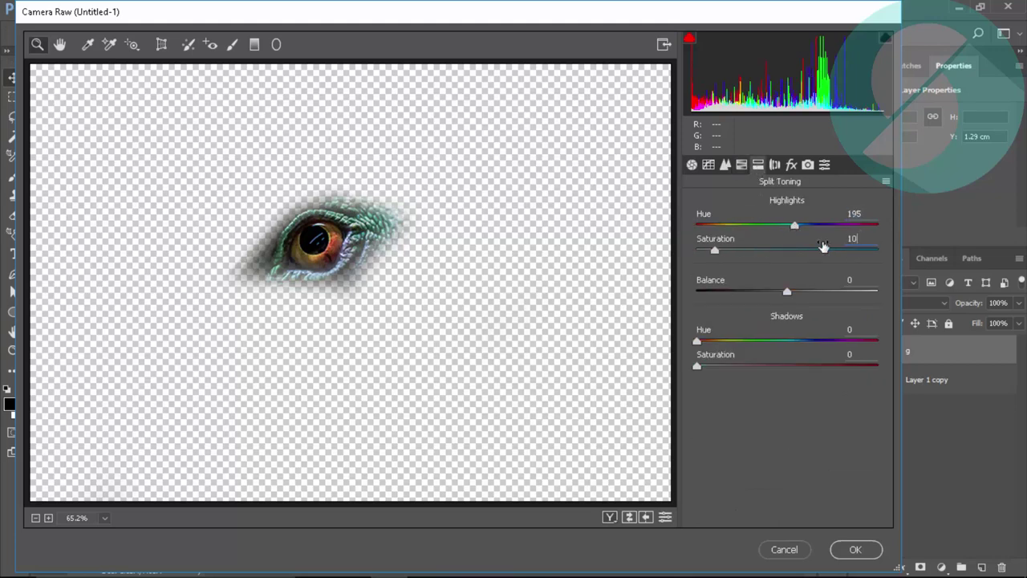
Step: Nudge the eye layer g slightly lower and set its opacity to 66%
click(857, 549)
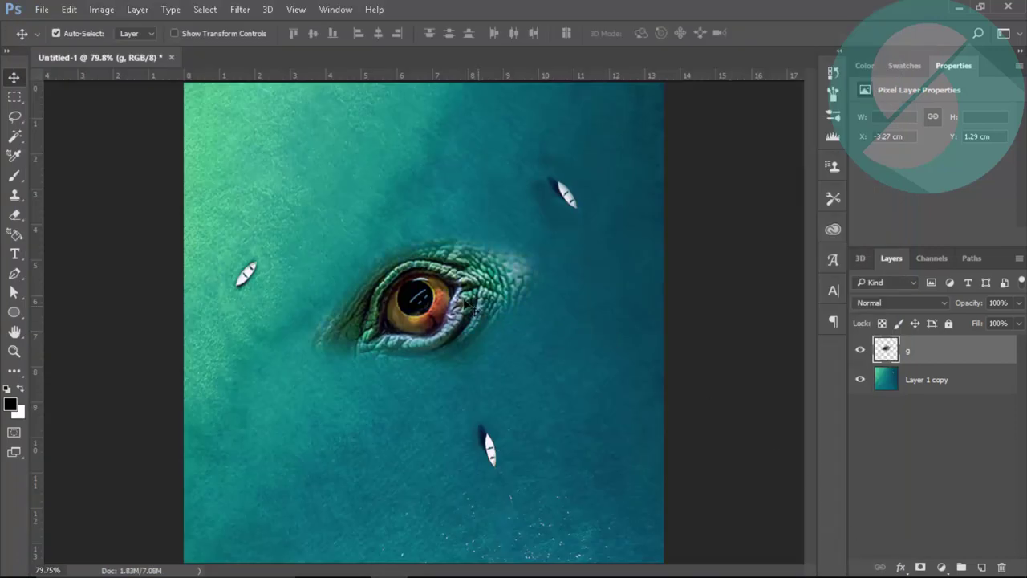
drag(468, 305, 468, 314)
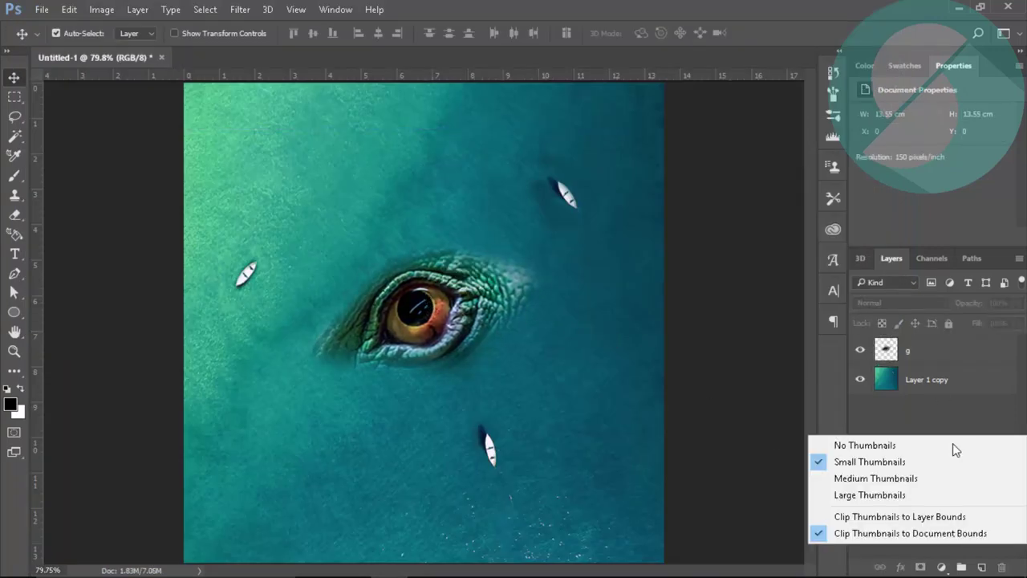
click(950, 424)
click(959, 351)
drag(971, 305, 963, 309)
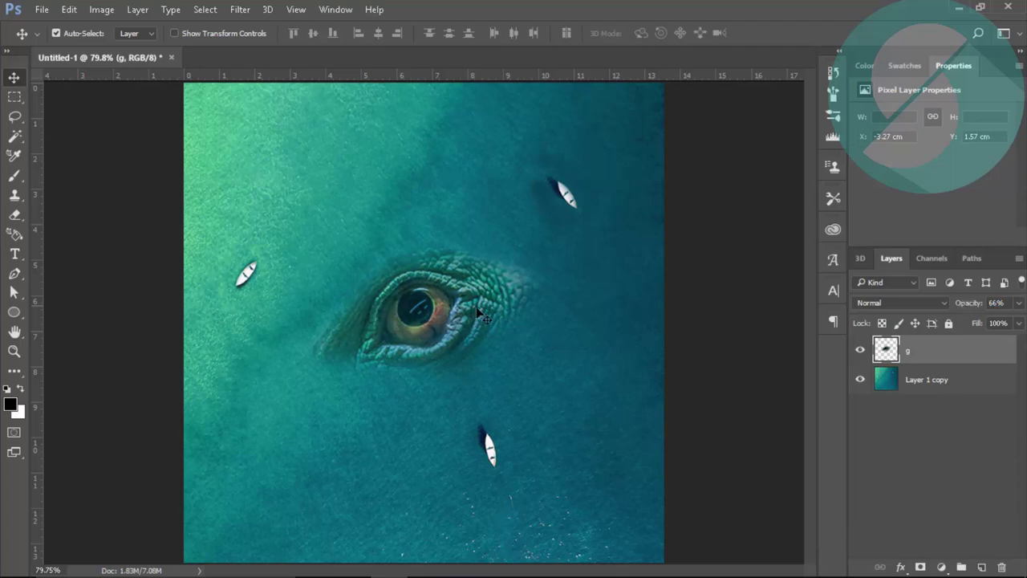
Step: Add a layer mask to g and paint black over the pale edges left of and below the eye
key(z)
drag(445, 305, 475, 340)
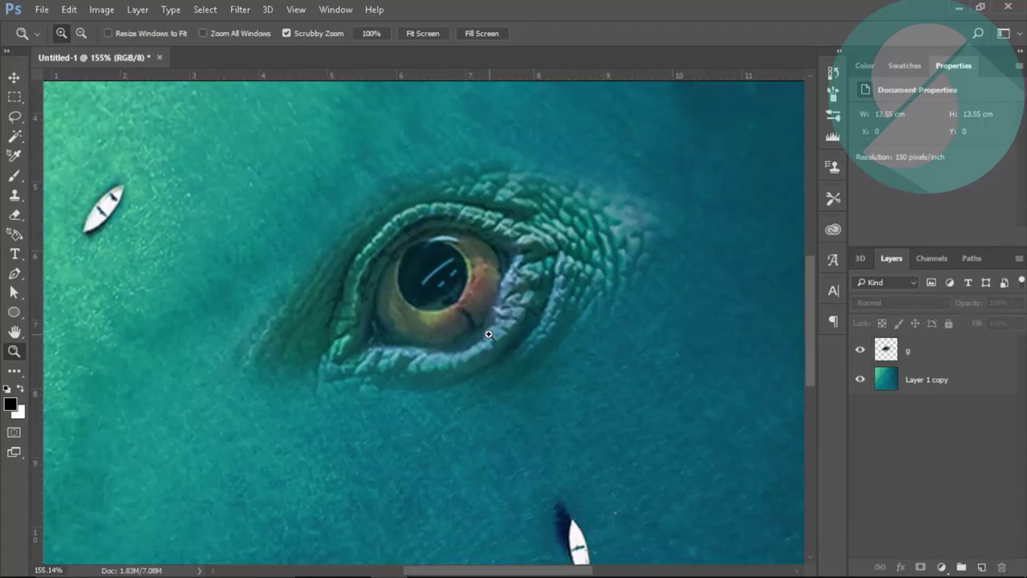
key(v)
key(b)
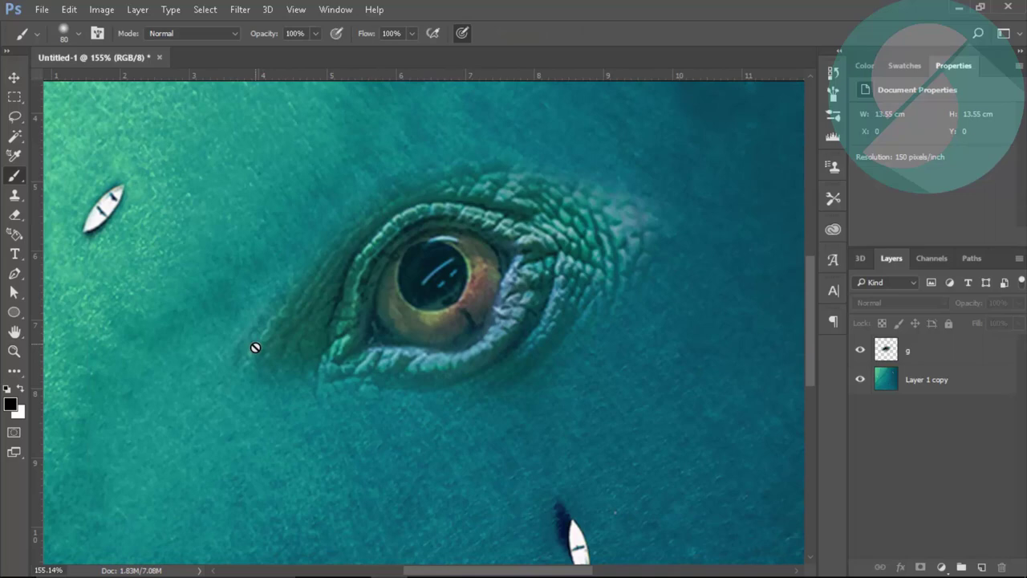
click(929, 349)
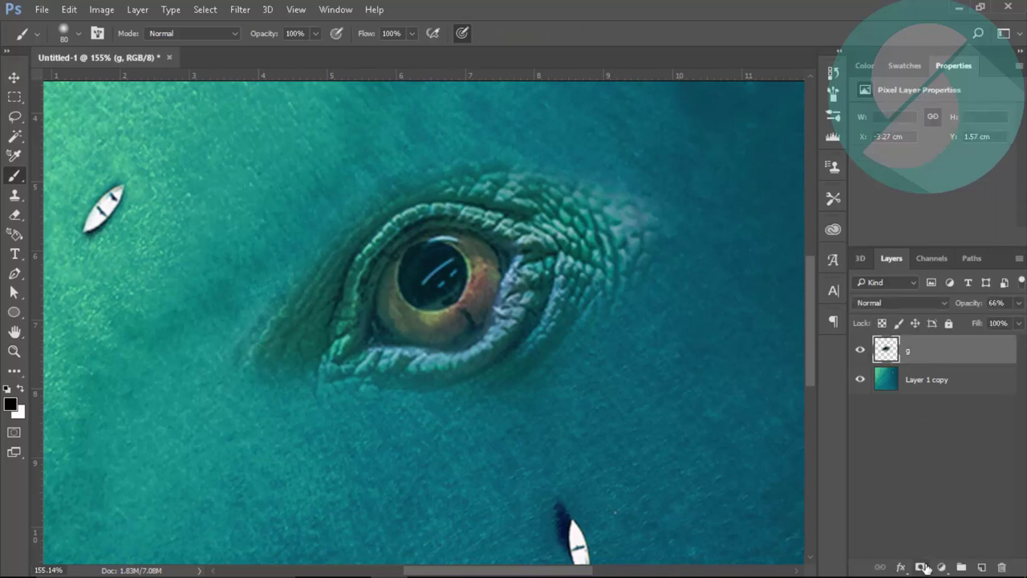
click(923, 567)
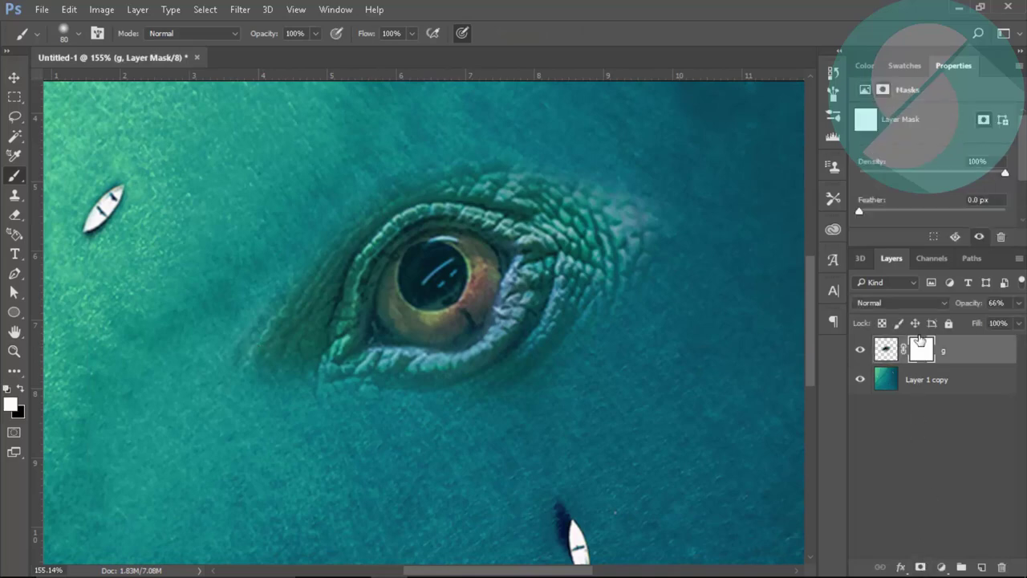
key(x)
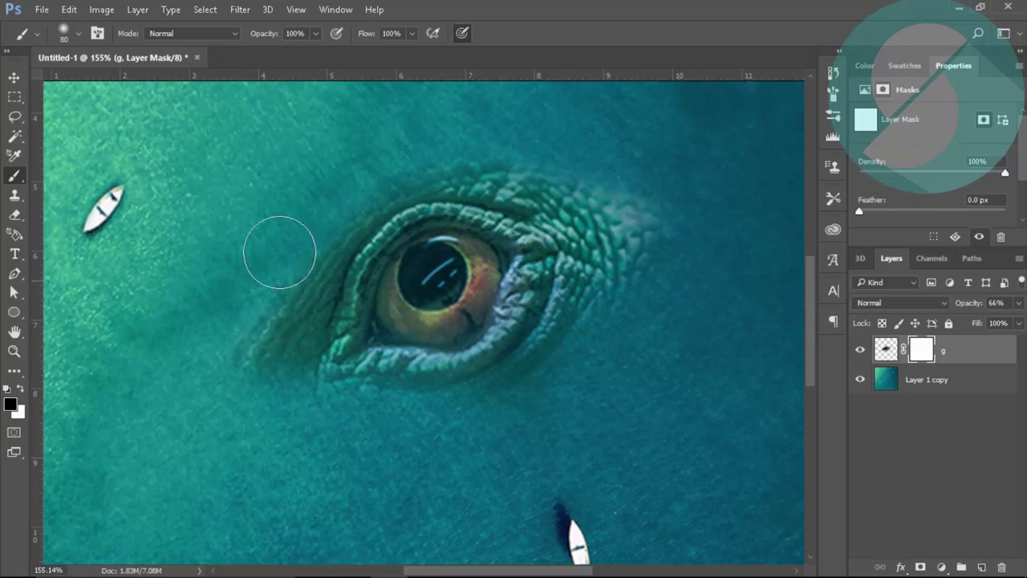
drag(275, 248, 222, 321)
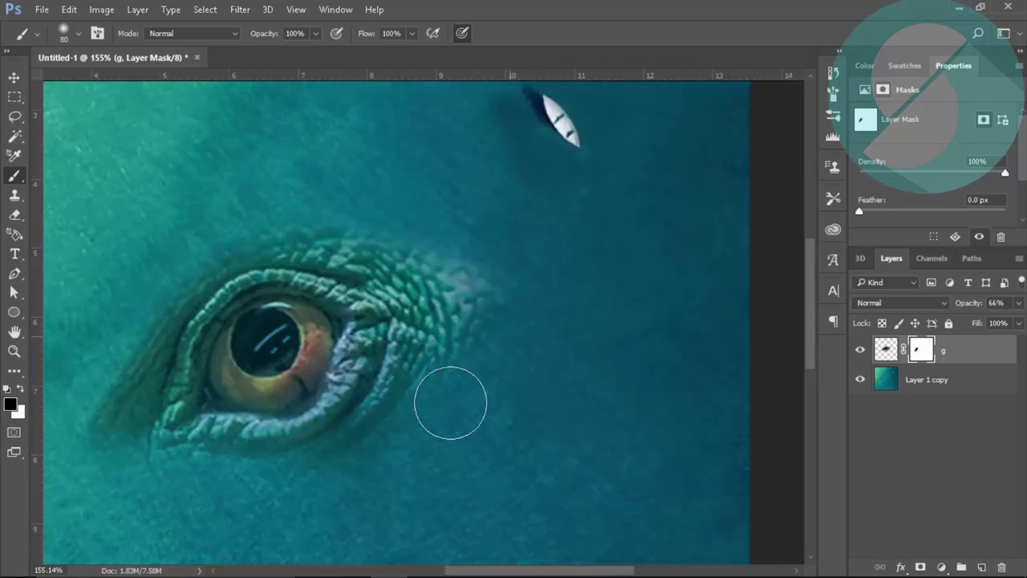
drag(347, 512, 595, 332)
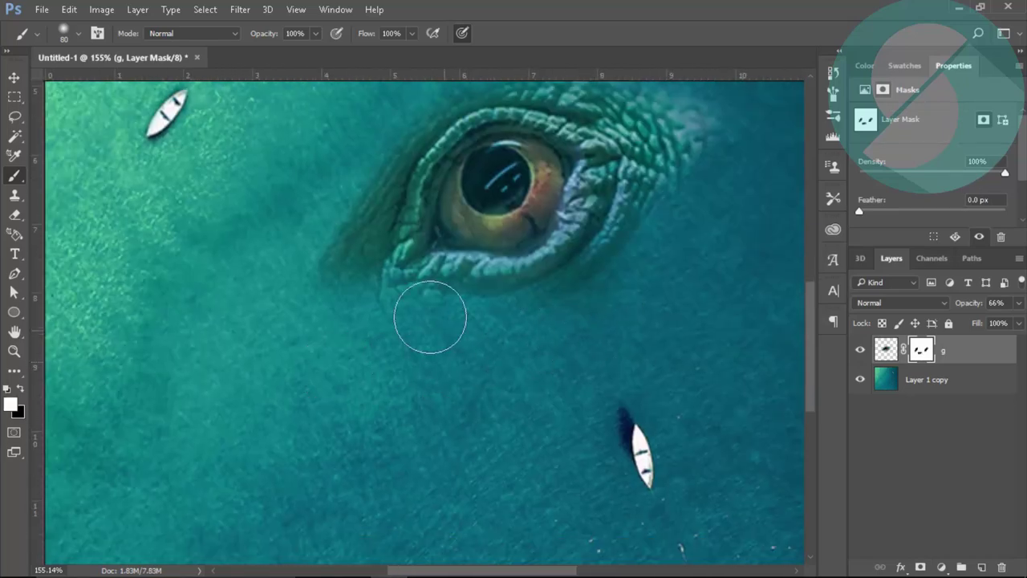
Step: Mask out the soft skin edge above the eye with black paint
key(h)
click(436, 36)
key(v)
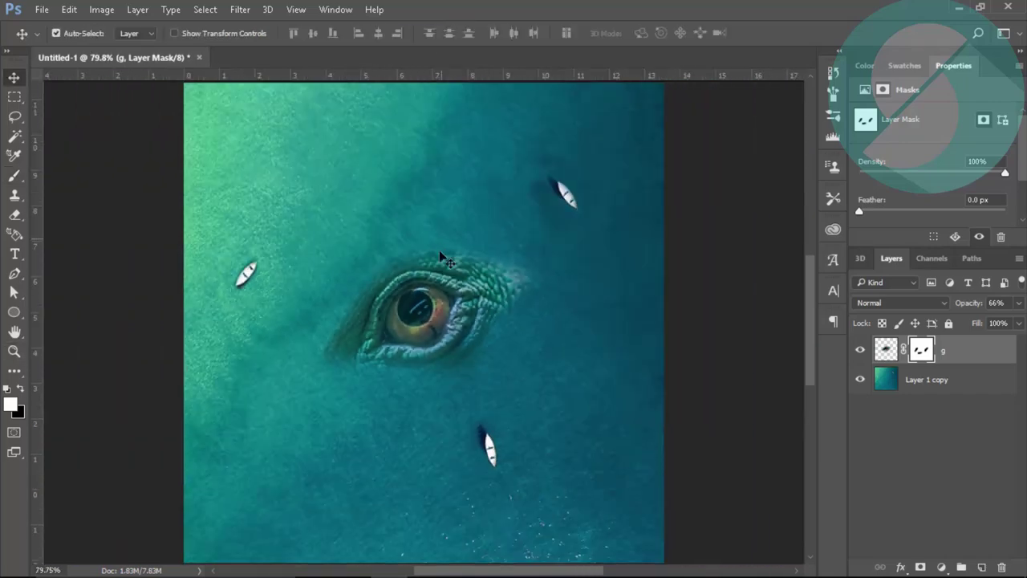
key(b)
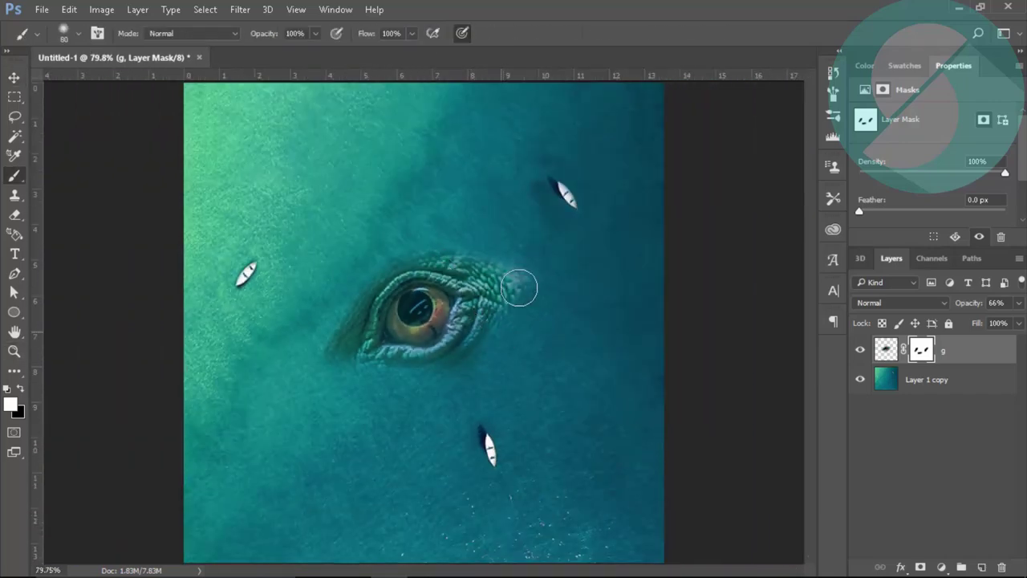
key(x)
mouse_move(529, 289)
mouse_down()
mouse_move(475, 232)
mouse_move(377, 238)
mouse_up()
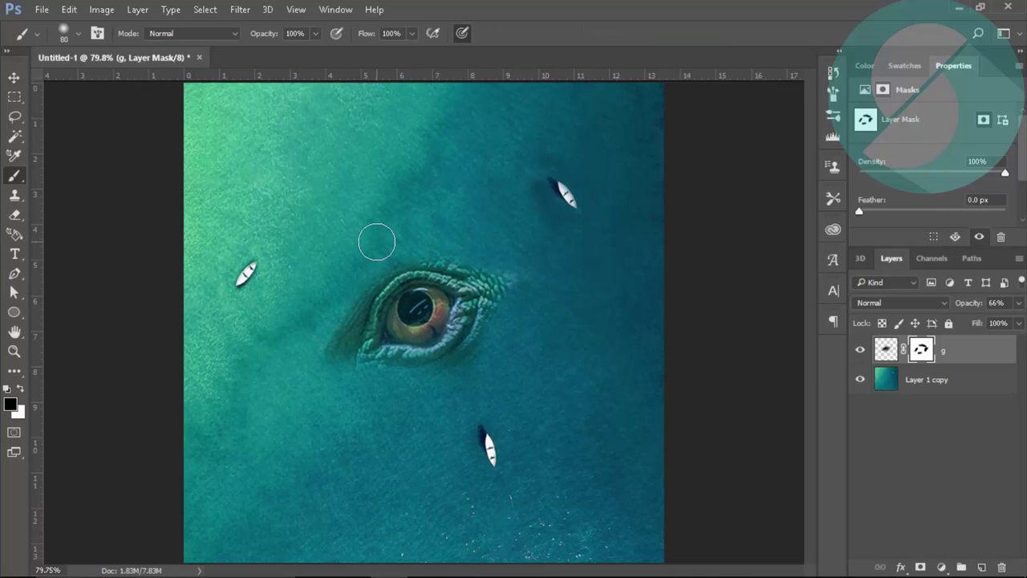
Step: Hide the eye layer g
key(z)
key(v)
right_click(927, 446)
click(917, 377)
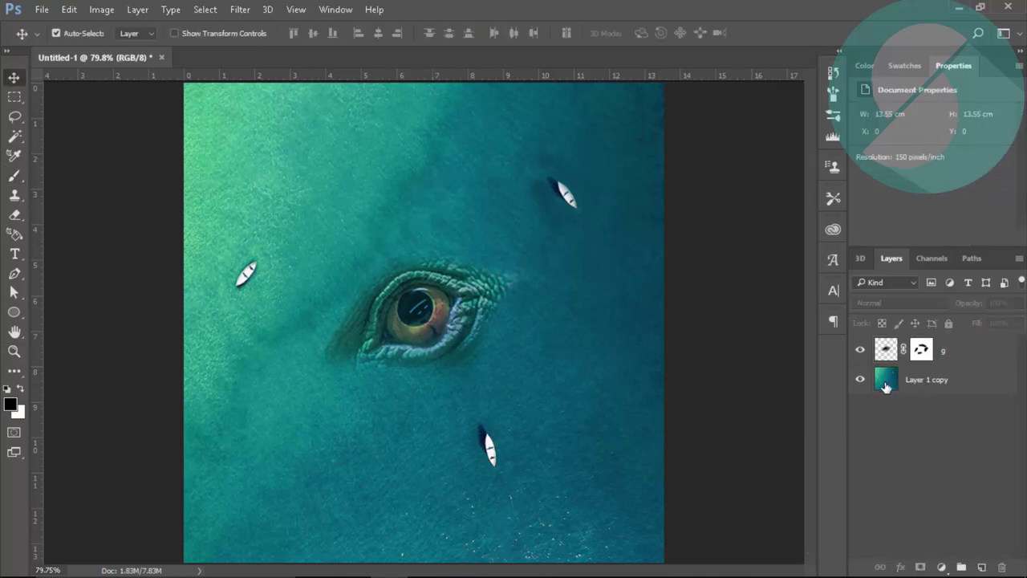
Step: Duplicate the ocean layer Layer 1 copy into Layer 1 copy 2
click(860, 350)
click(967, 391)
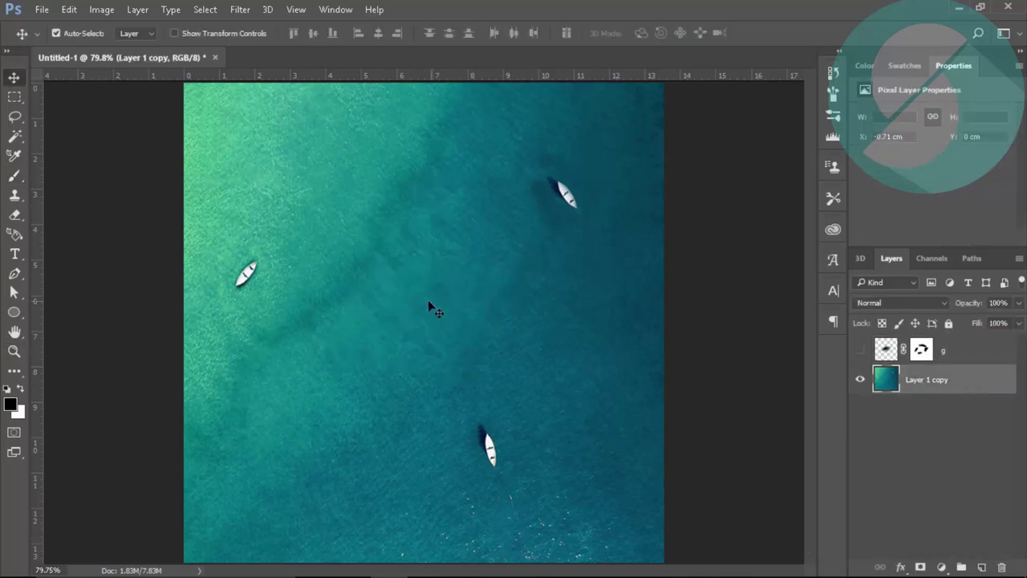
key(ctrl+j)
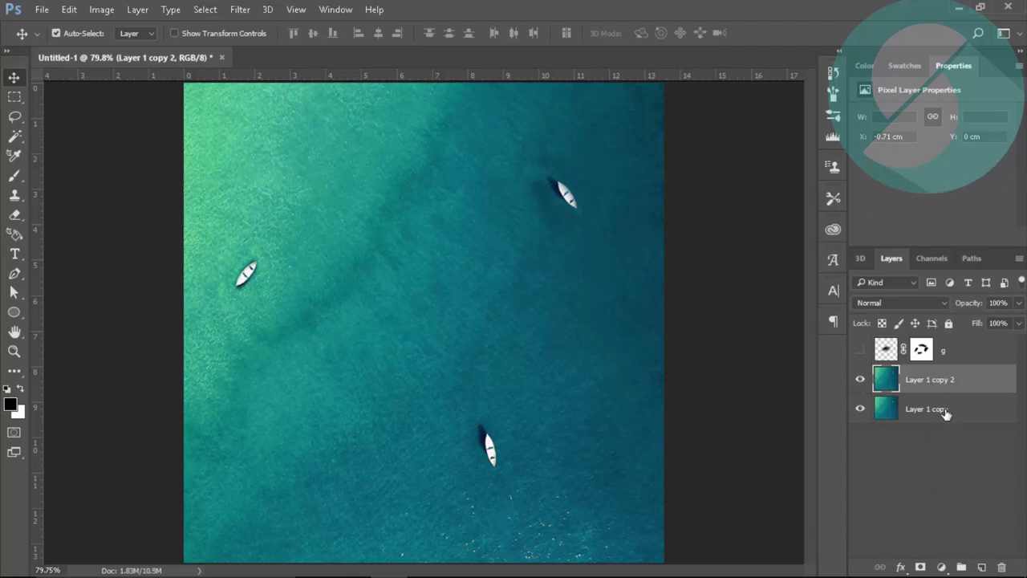
Step: Apply a 95° Twirl distortion to the duplicate ocean layer
click(241, 10)
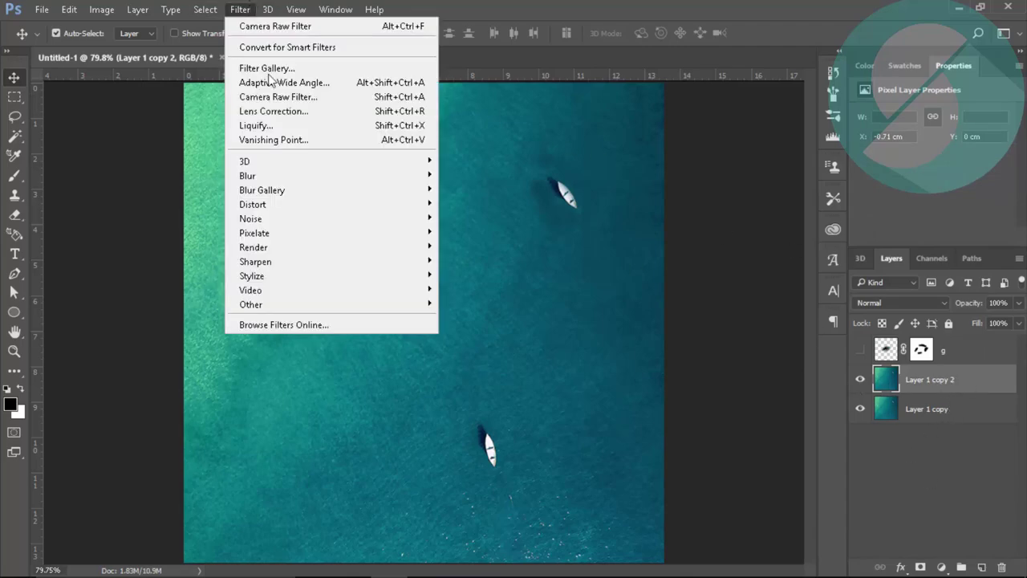
mouse_move(253, 204)
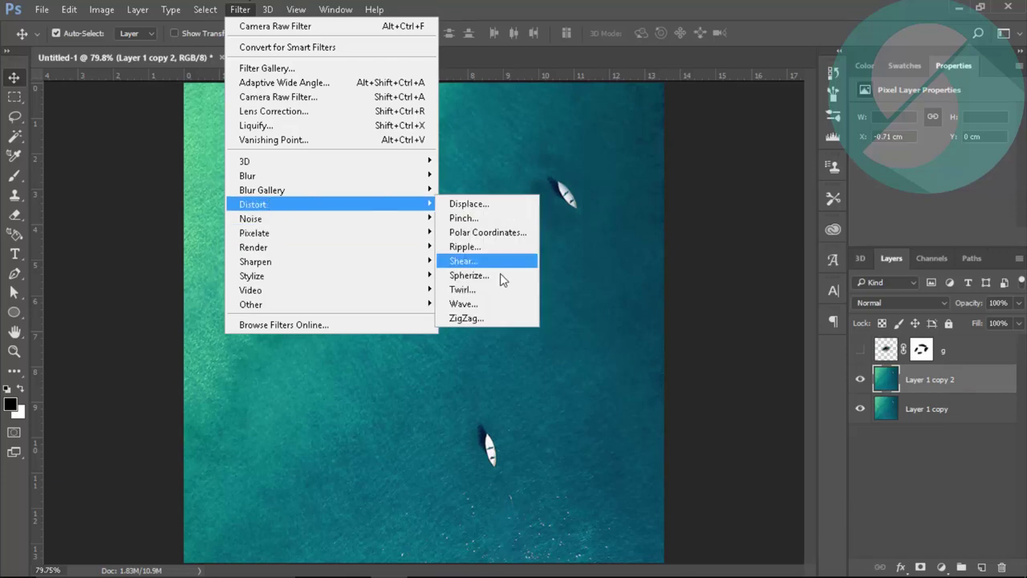
click(490, 293)
click(365, 326)
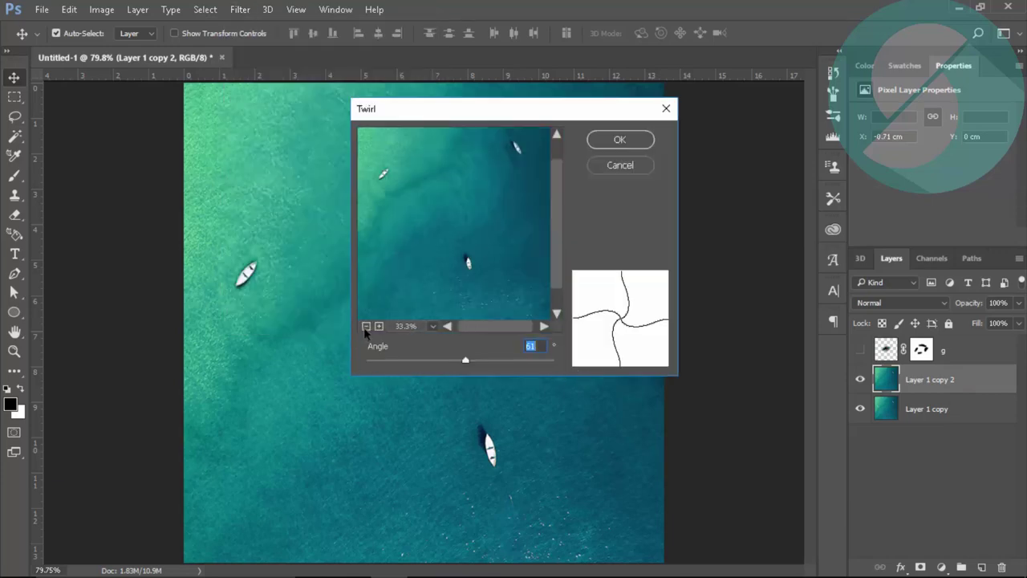
mouse_move(466, 360)
mouse_down()
mouse_move(552, 360)
mouse_move(399, 356)
mouse_move(468, 361)
mouse_up()
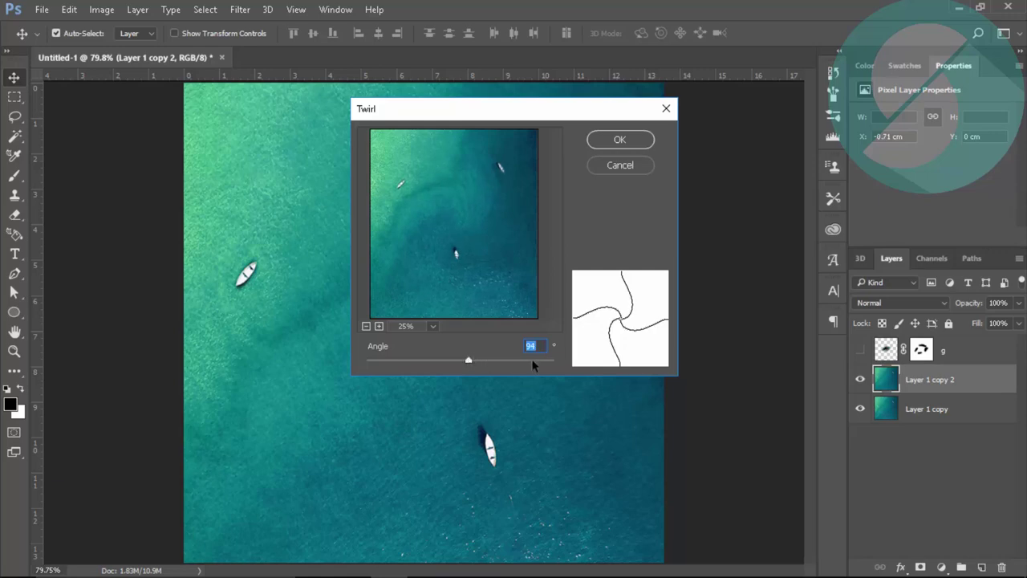
text(95)
click(617, 141)
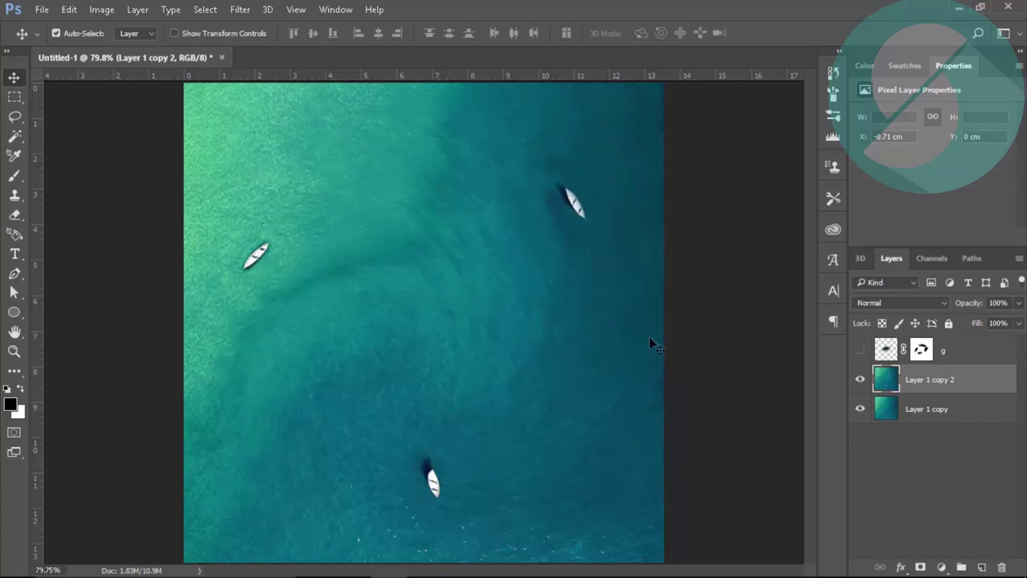
Step: Mask the twirled layer to restore the untwisted water around the left boat
click(923, 567)
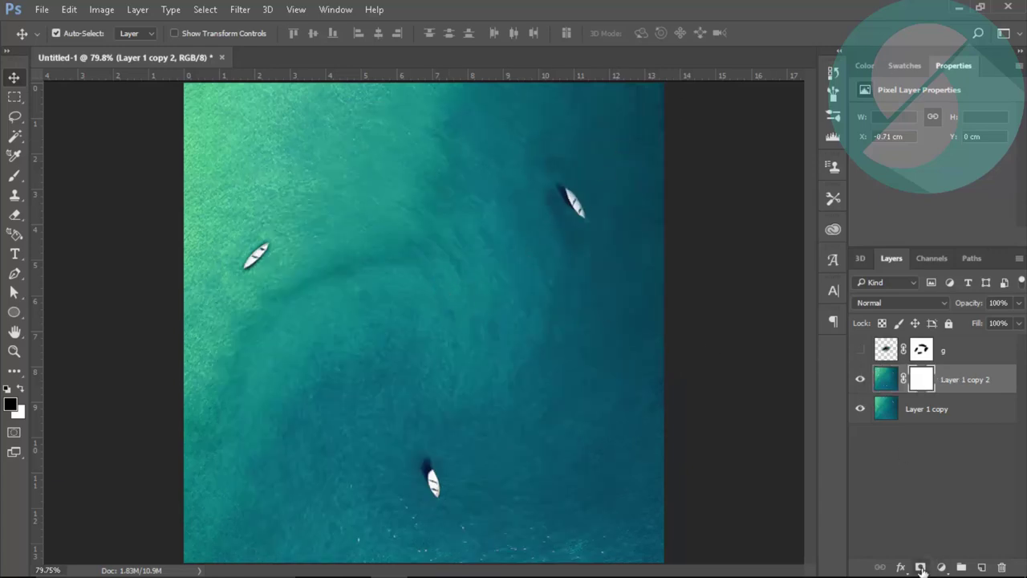
key(b)
key(bracketright)
key(bracketright)
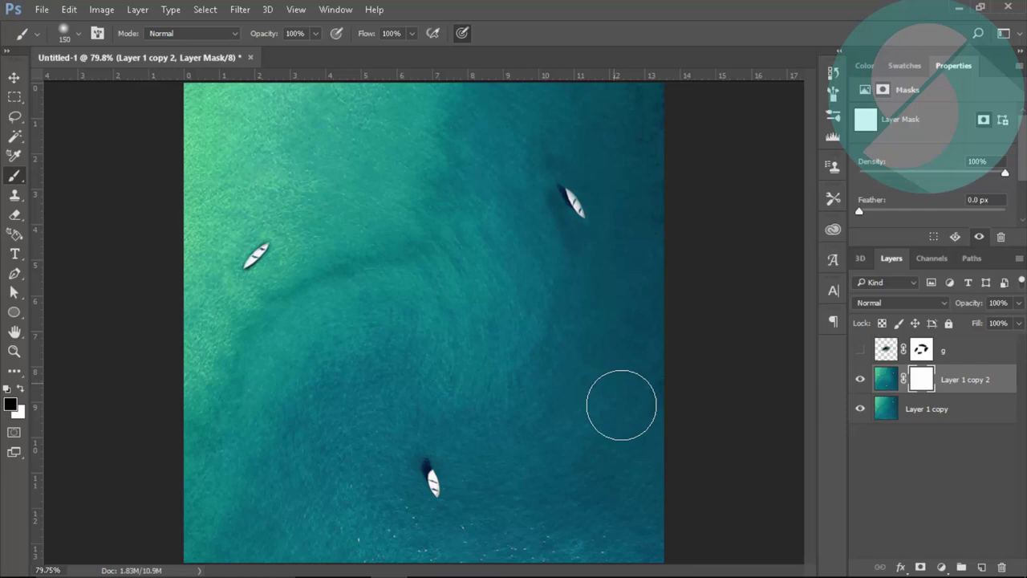
key(bracketright)
mouse_move(543, 532)
mouse_down()
mouse_move(429, 498)
mouse_move(524, 500)
mouse_up()
key(ctrl+z)
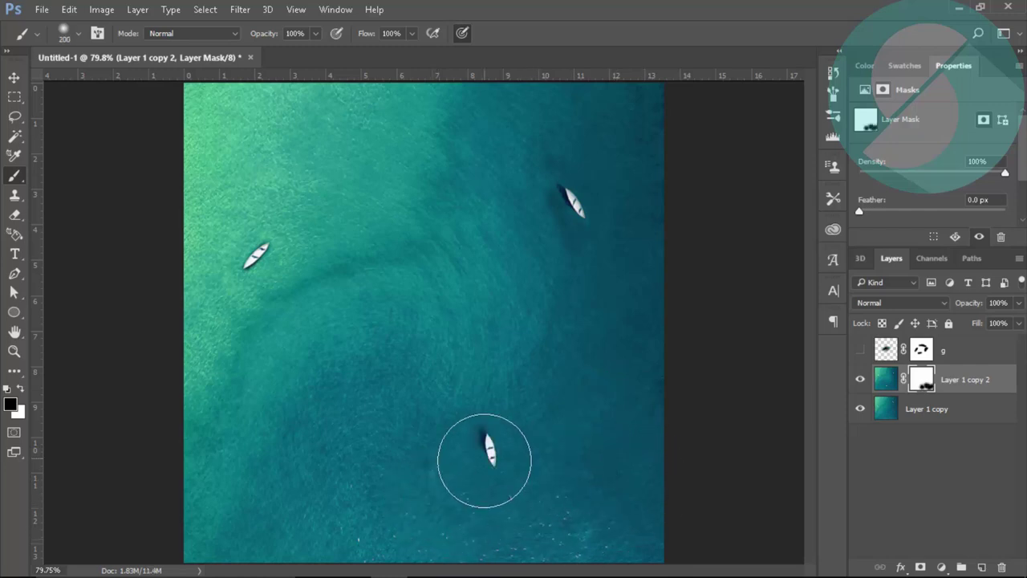
click(566, 188)
key(ctrl+z)
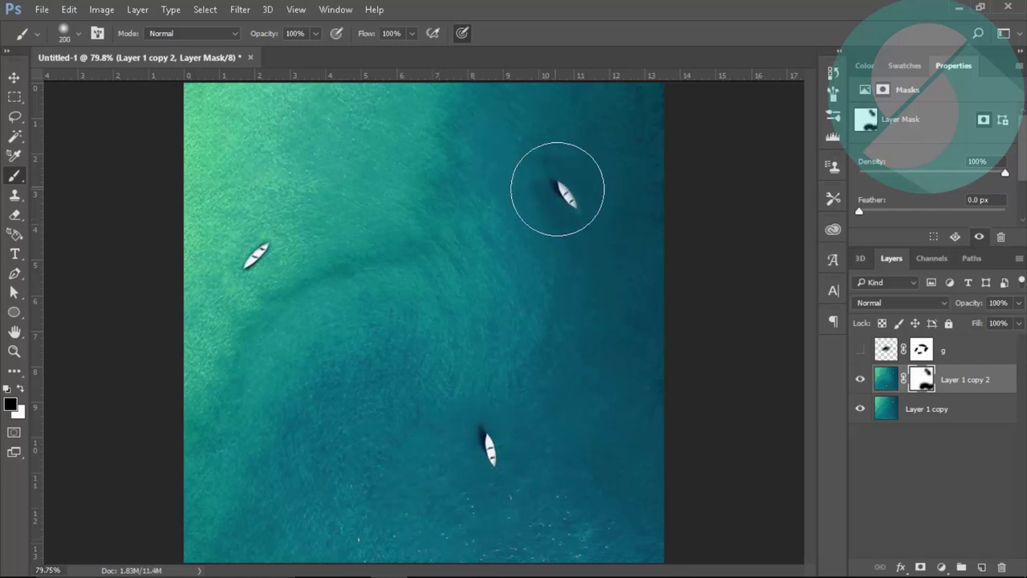
drag(270, 200, 222, 280)
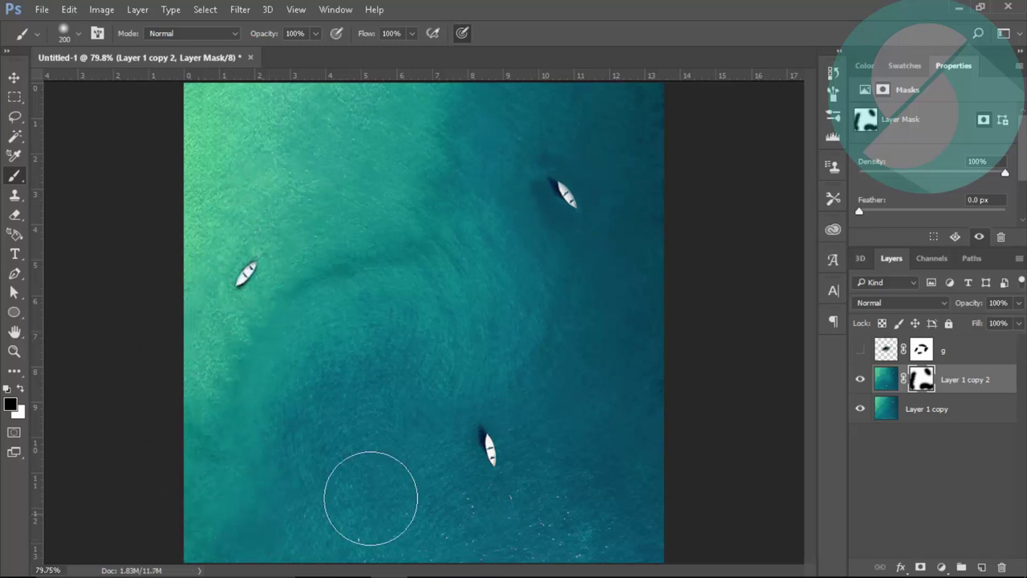
Step: Merge the twirled and original ocean layers into one
key(v)
click(934, 449)
right_click(932, 446)
key(Escape)
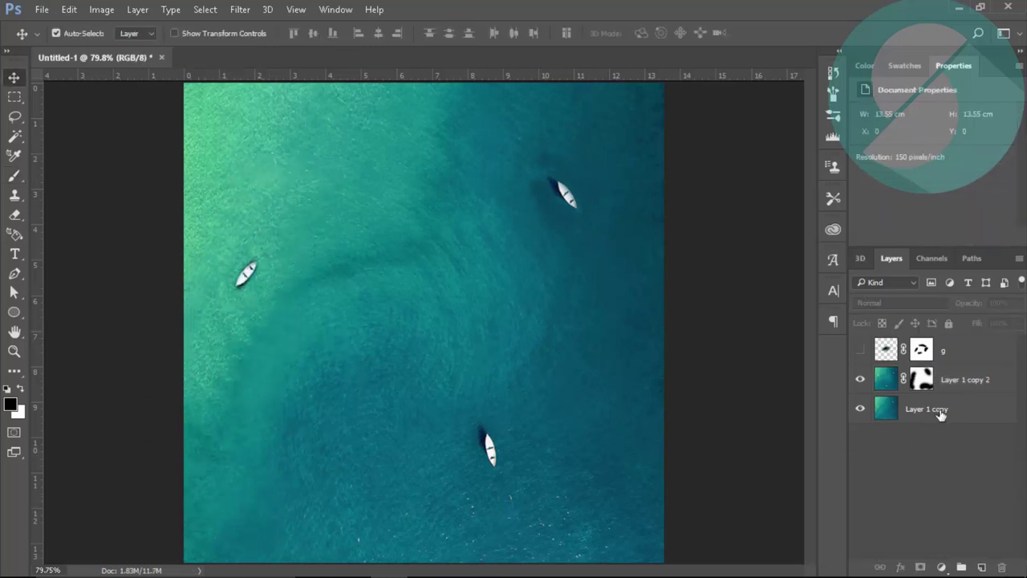
click(940, 410)
shift+click(963, 379)
key(ctrl+e)
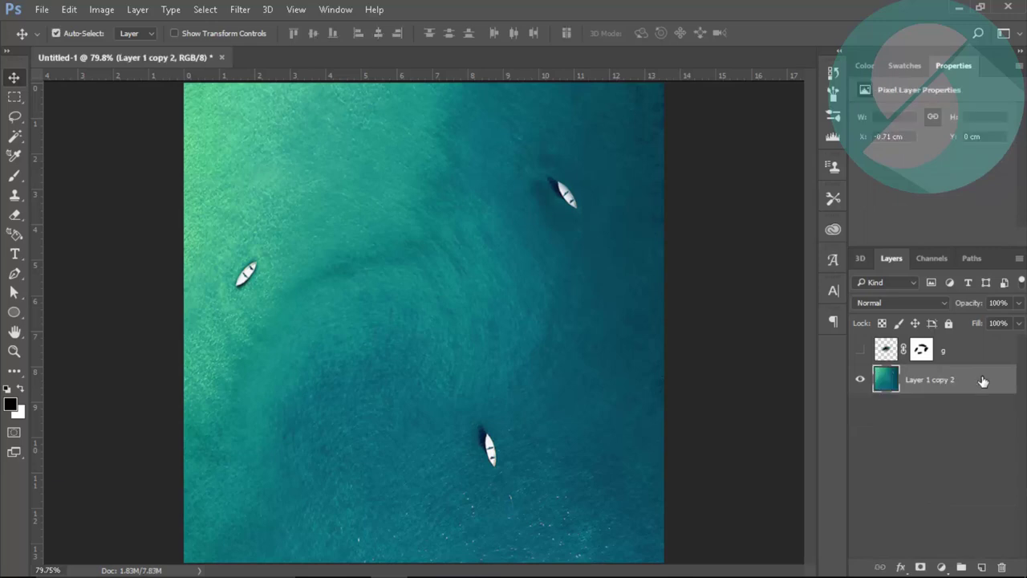
Step: Show eye layer g again and nudge it slightly right
click(860, 351)
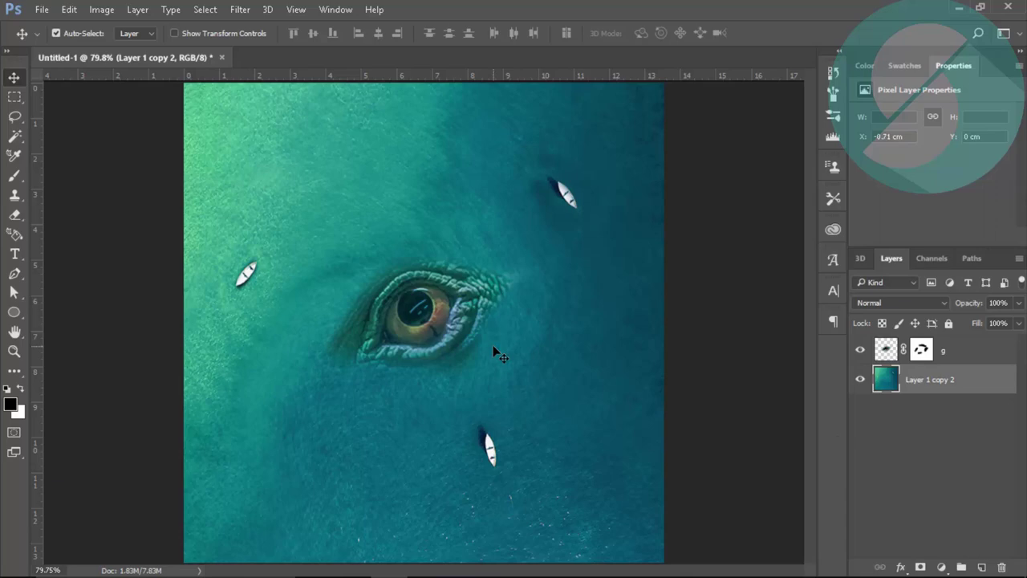
drag(451, 325, 459, 326)
click(869, 453)
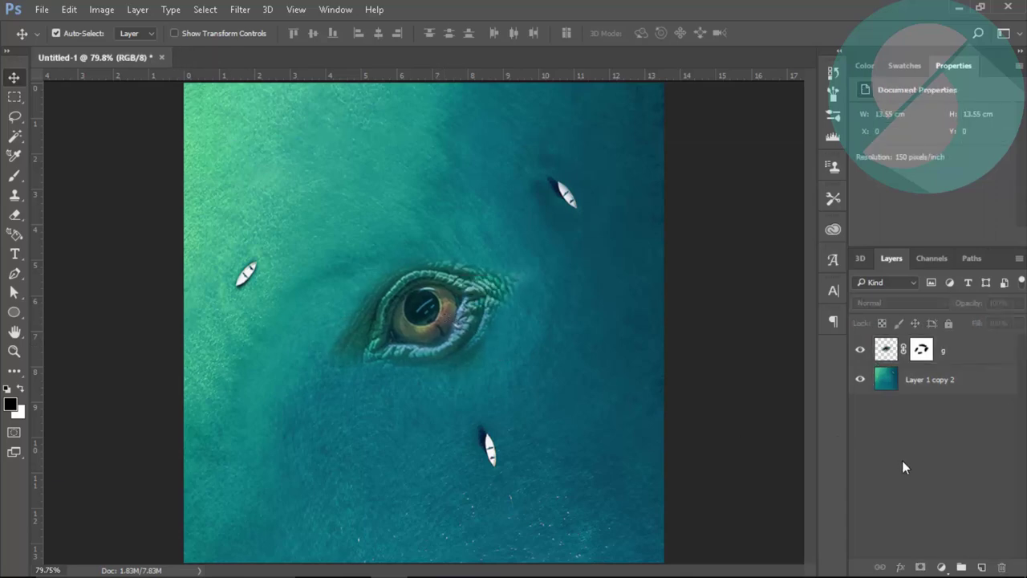
Step: Stamp all visible layers into a new empty top Layer 1 with Ctrl+Alt+Shift+E
click(983, 566)
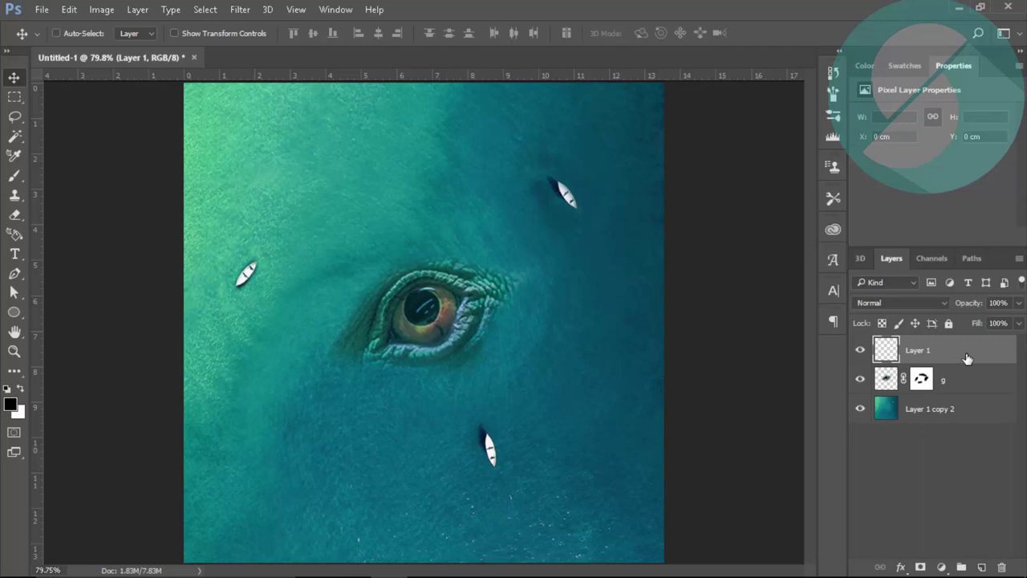
key(ctrl+shift+alt+e)
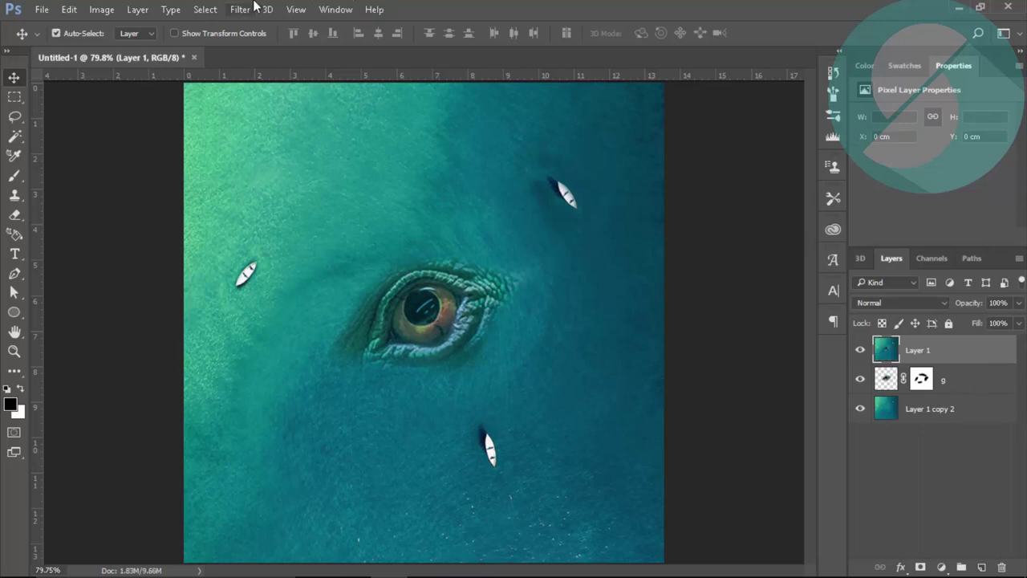
click(253, 8)
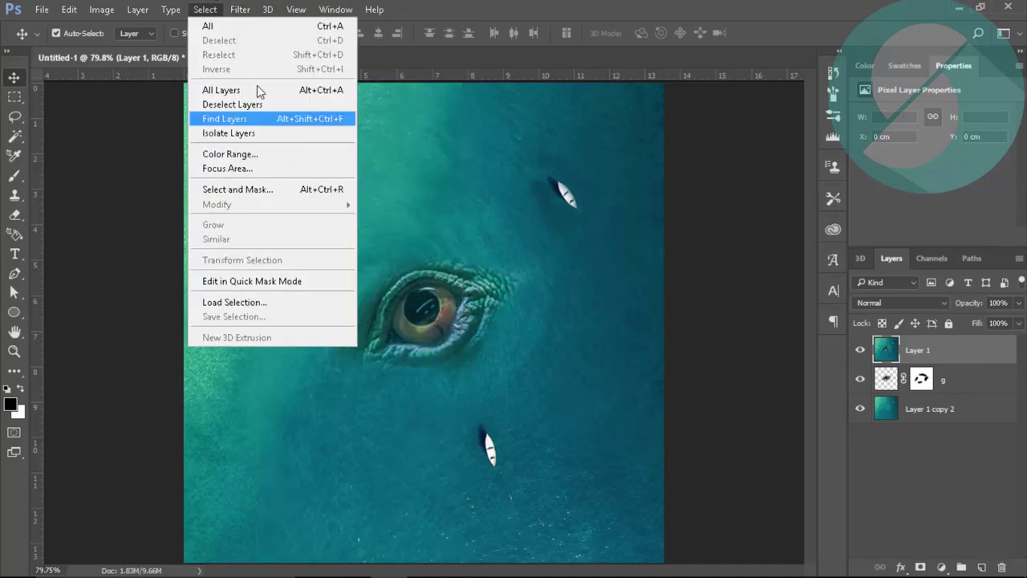
Step: In Camera Raw, set temperature -12, exposure -0.15, highlights -23, saturation -8 and clarity +15
click(272, 96)
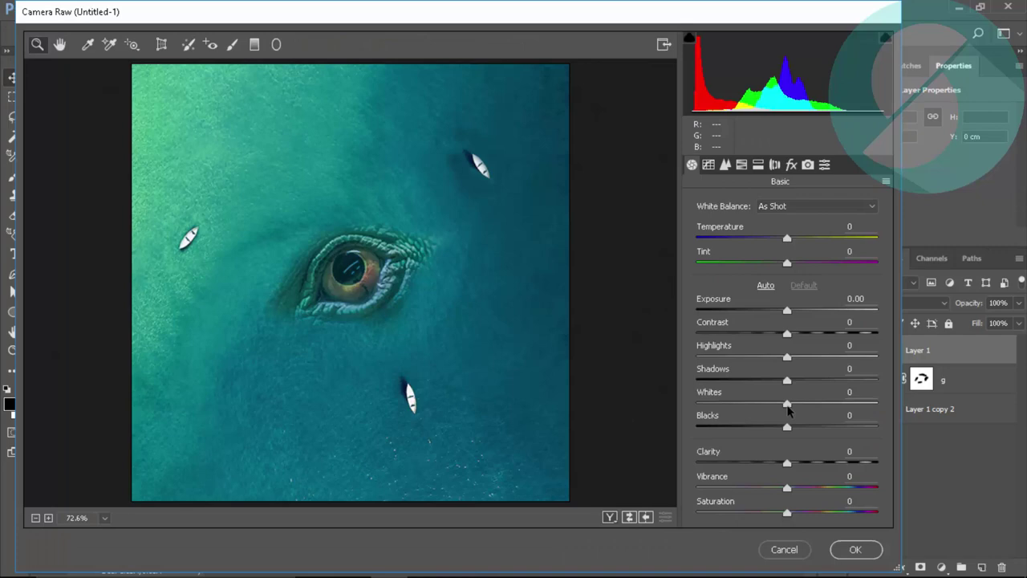
mouse_move(787, 239)
mouse_down()
mouse_move(777, 239)
mouse_move(796, 265)
mouse_up()
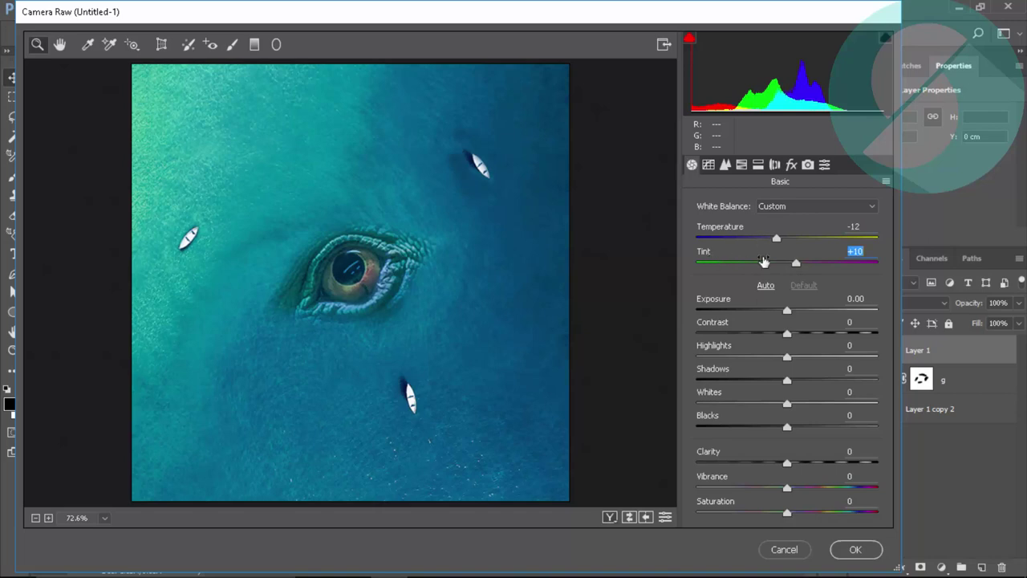
drag(788, 311, 800, 335)
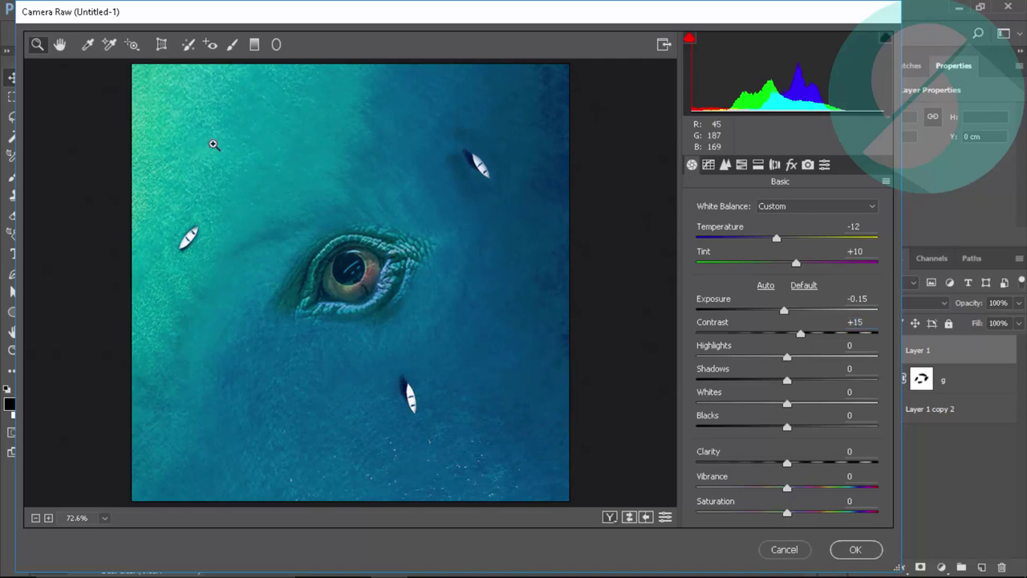
click(168, 120)
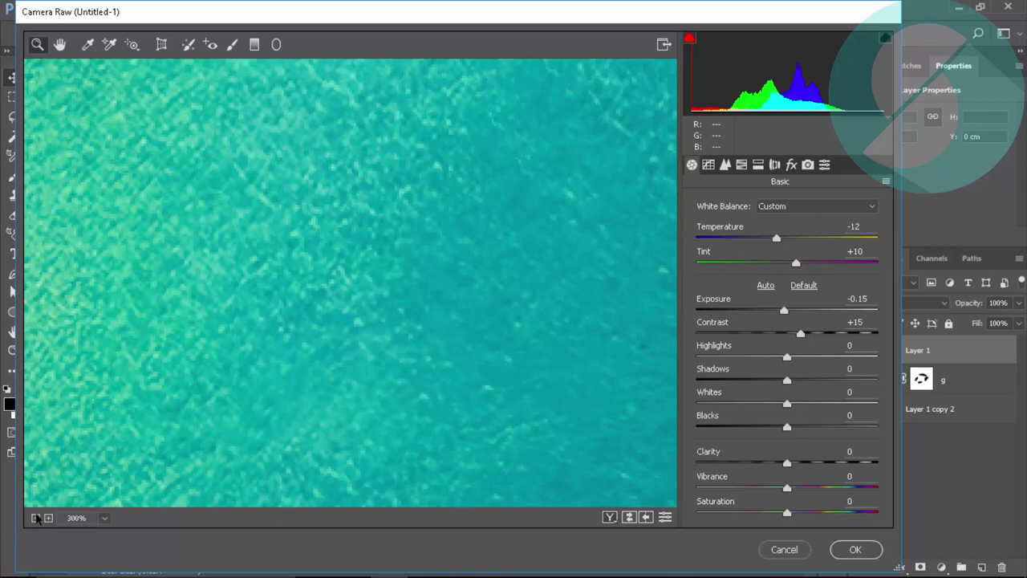
click(36, 520)
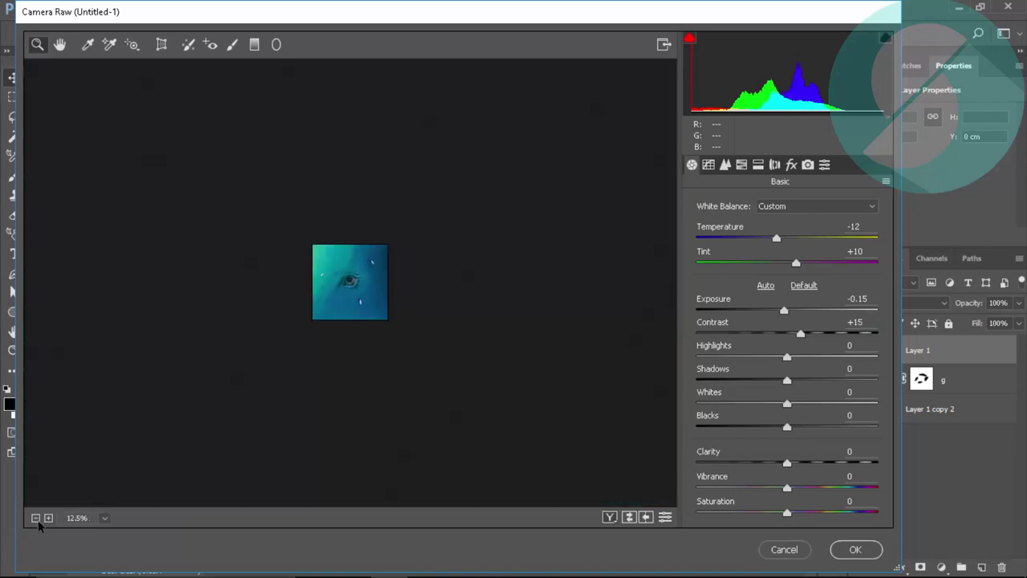
click(48, 518)
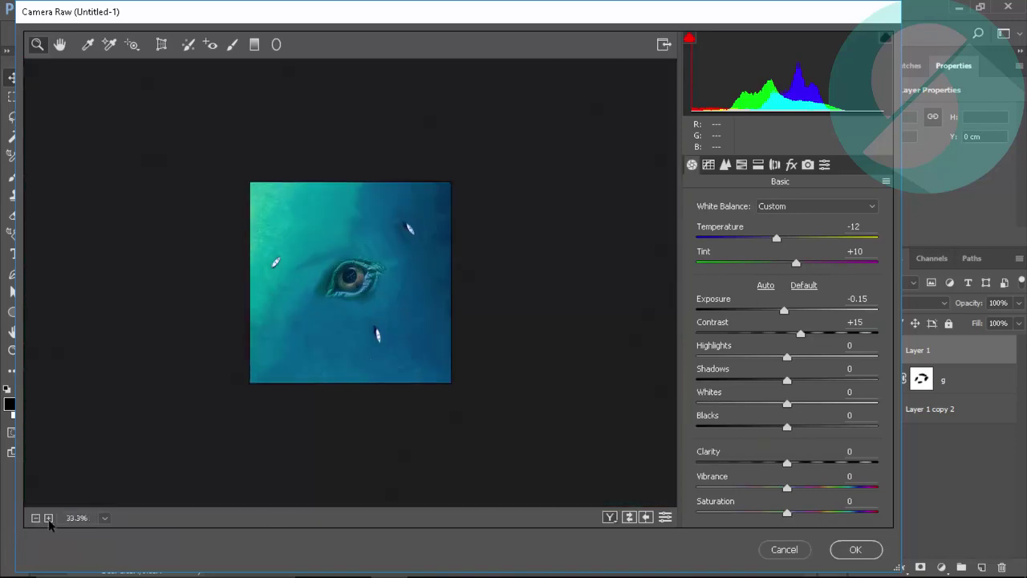
drag(787, 357, 767, 357)
click(48, 518)
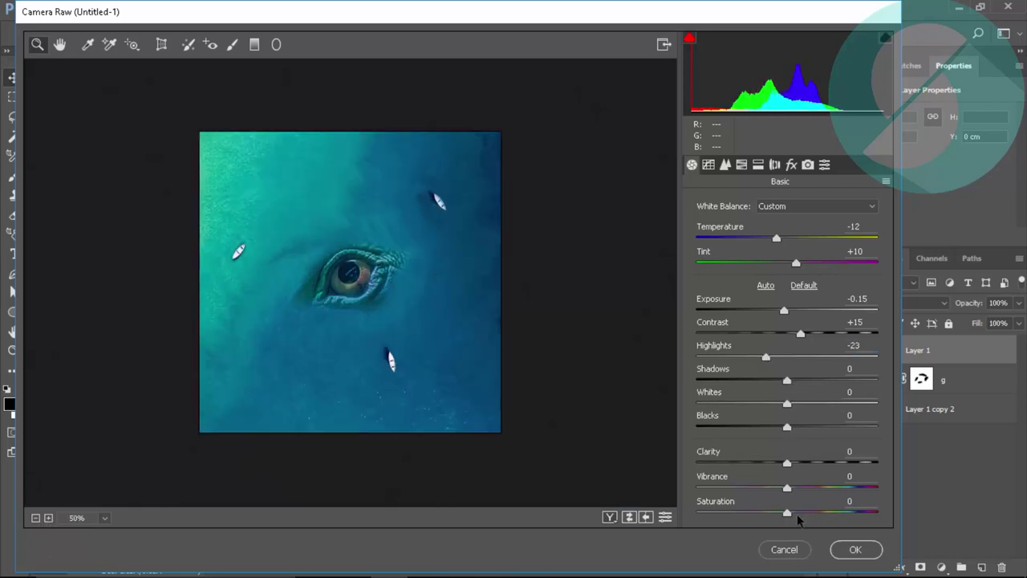
mouse_move(800, 519)
mouse_down()
mouse_move(816, 514)
mouse_move(761, 510)
mouse_move(780, 515)
mouse_up()
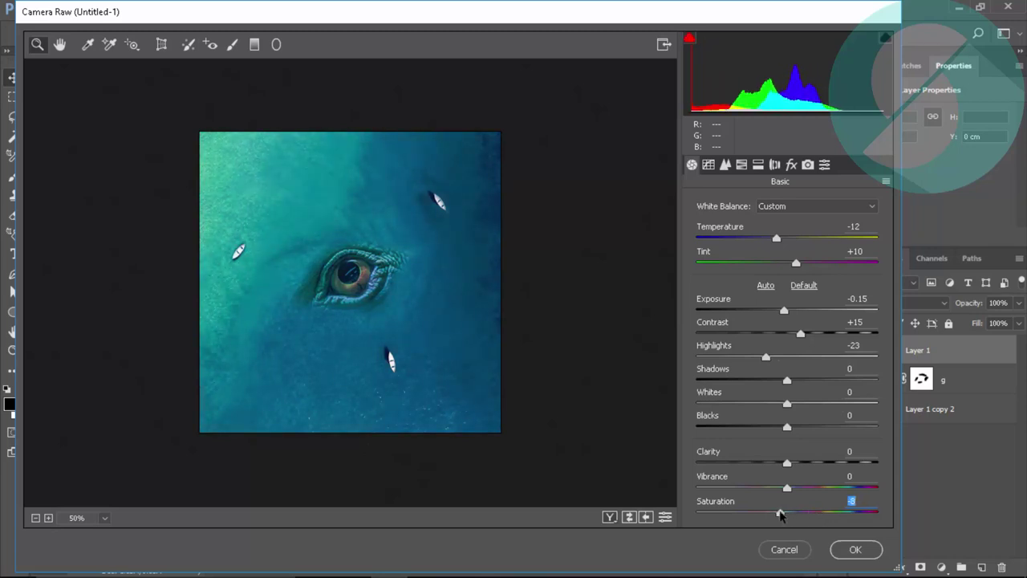
click(800, 464)
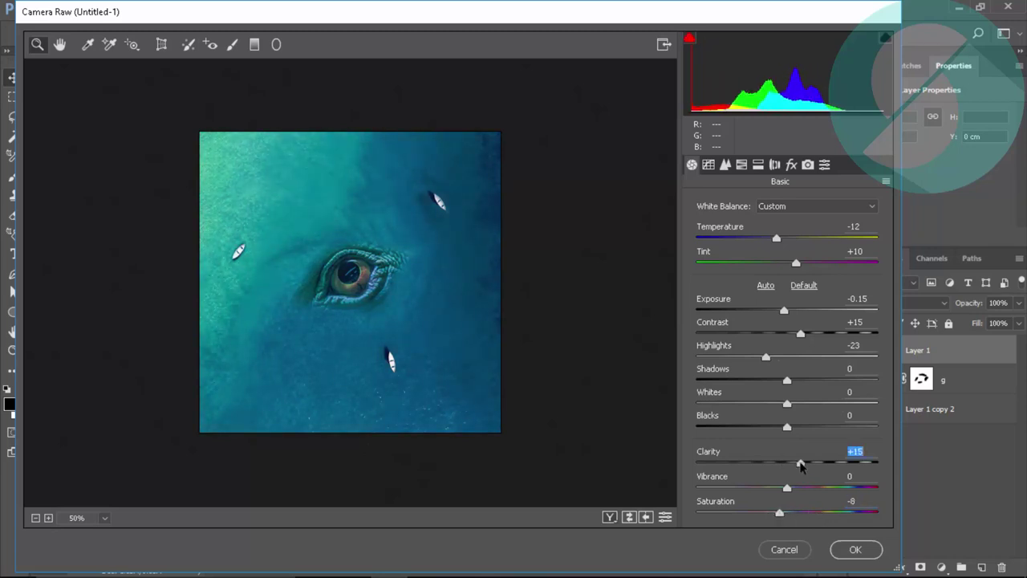
Step: Add luminance noise reduction 10 and a -10 post-crop vignette, then apply Camera Raw
click(725, 164)
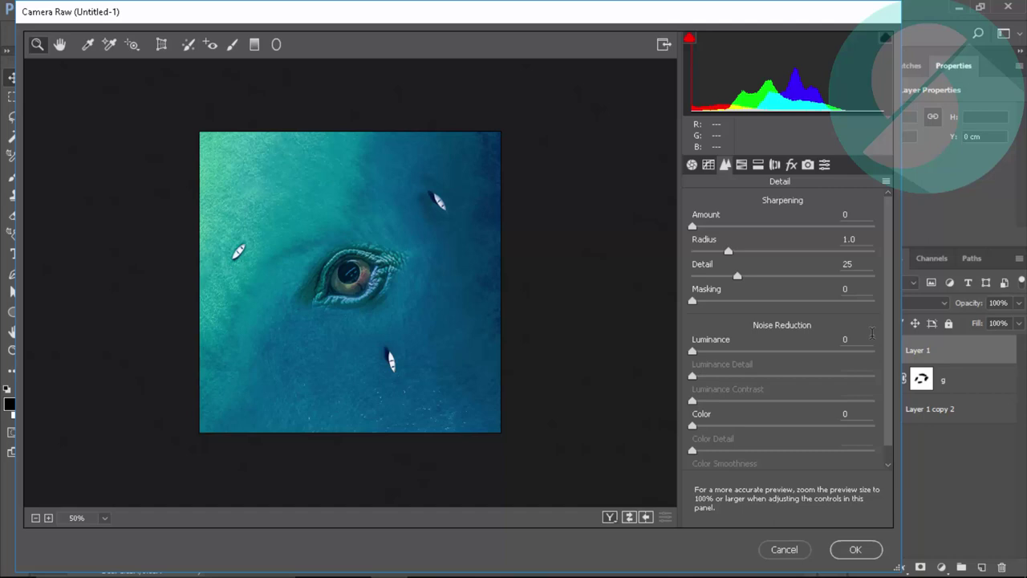
text(10)
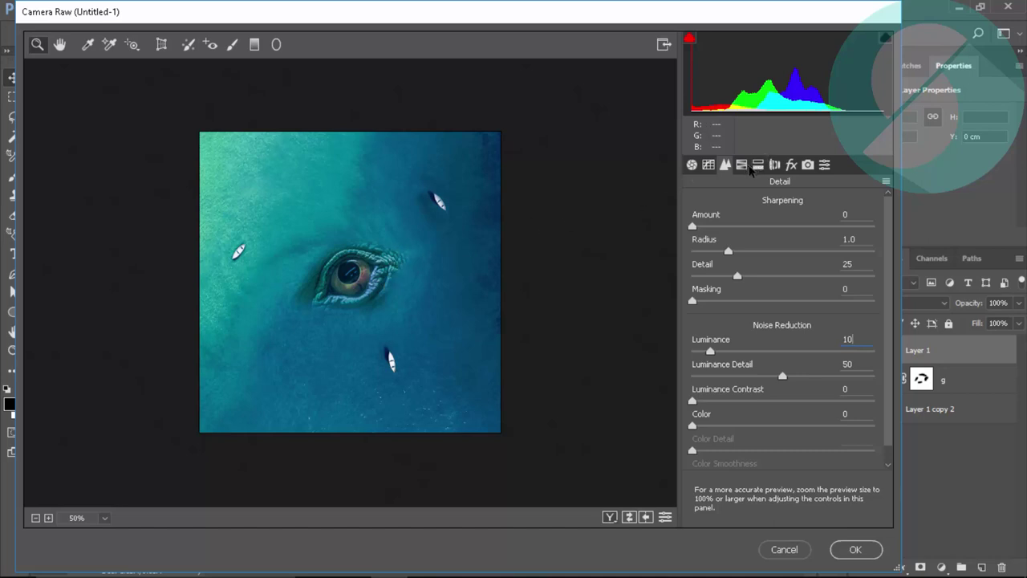
click(793, 166)
click(849, 403)
text(-1)
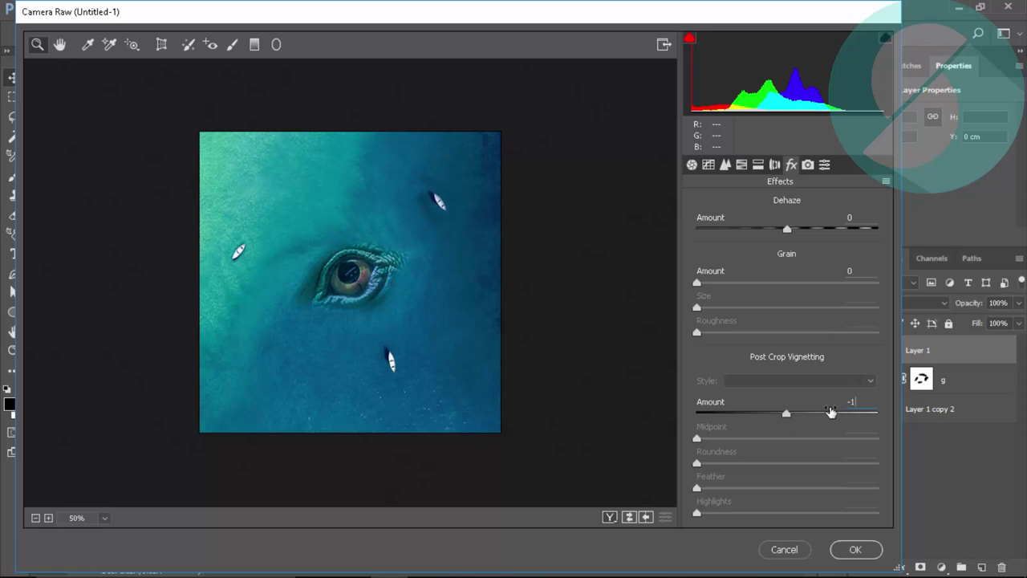
text(0)
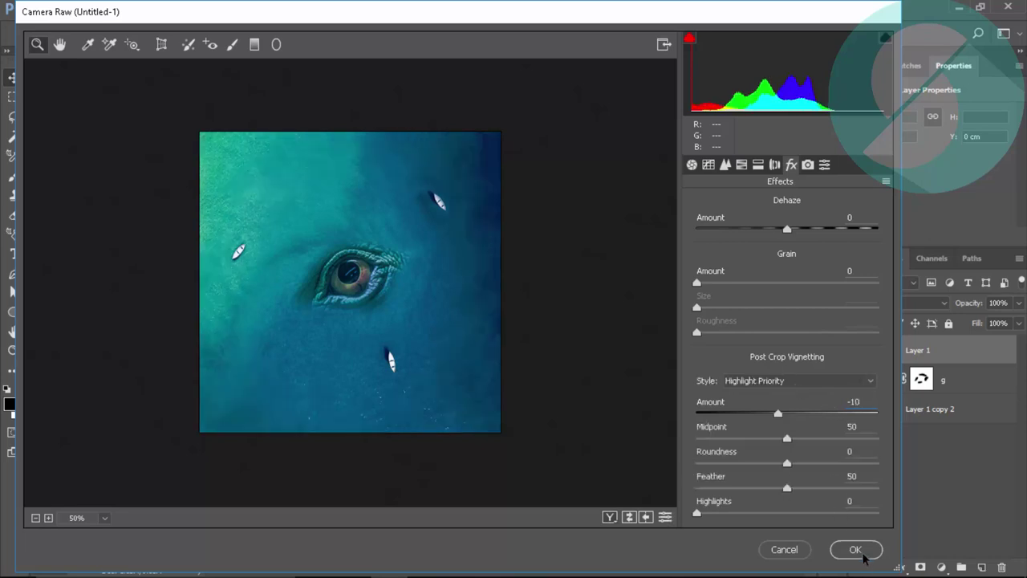
click(862, 554)
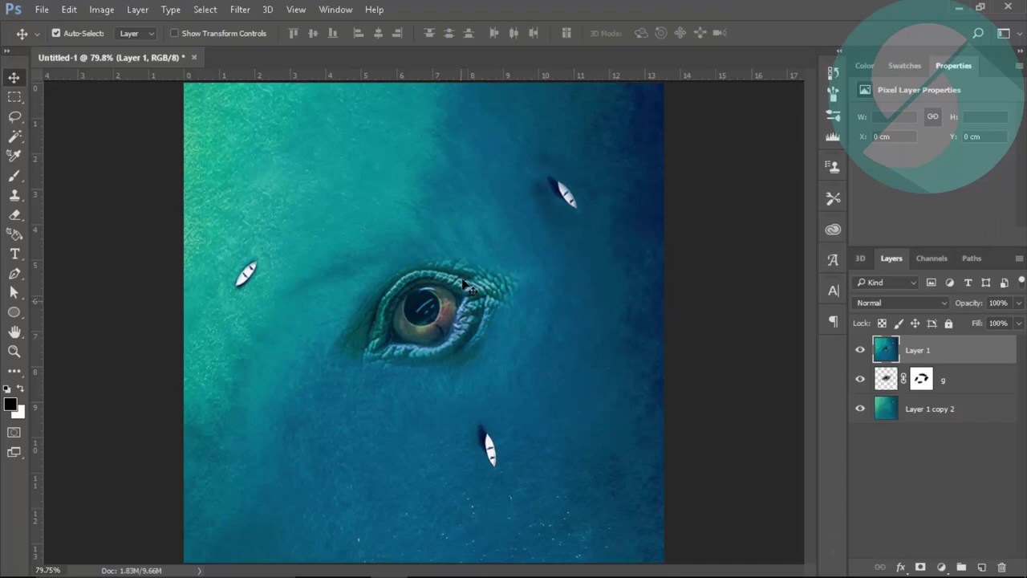
Step: Place the Godzilla title PNG from the Desktop GGWP folder as an embedded image
click(41, 9)
click(84, 294)
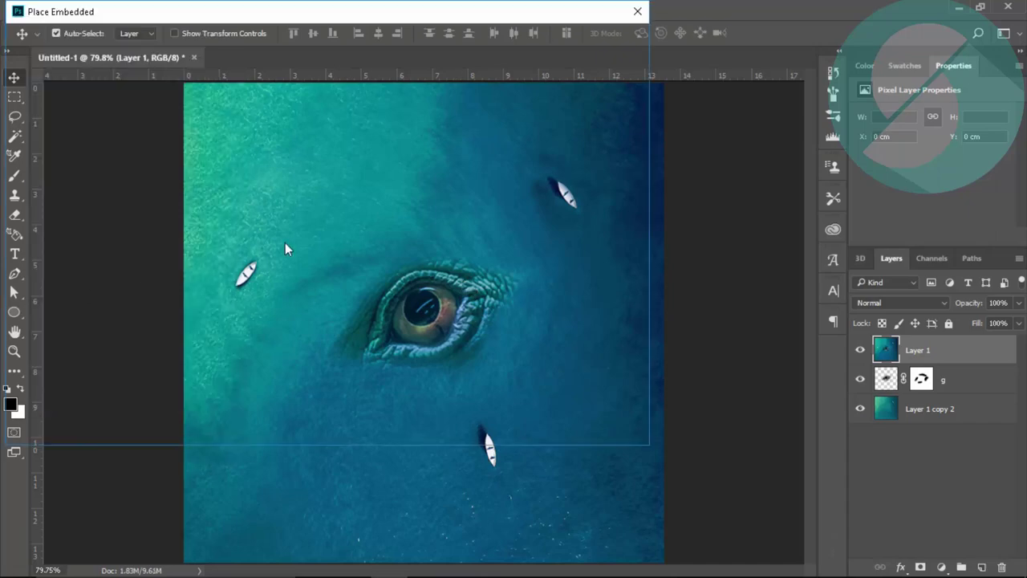
click(61, 172)
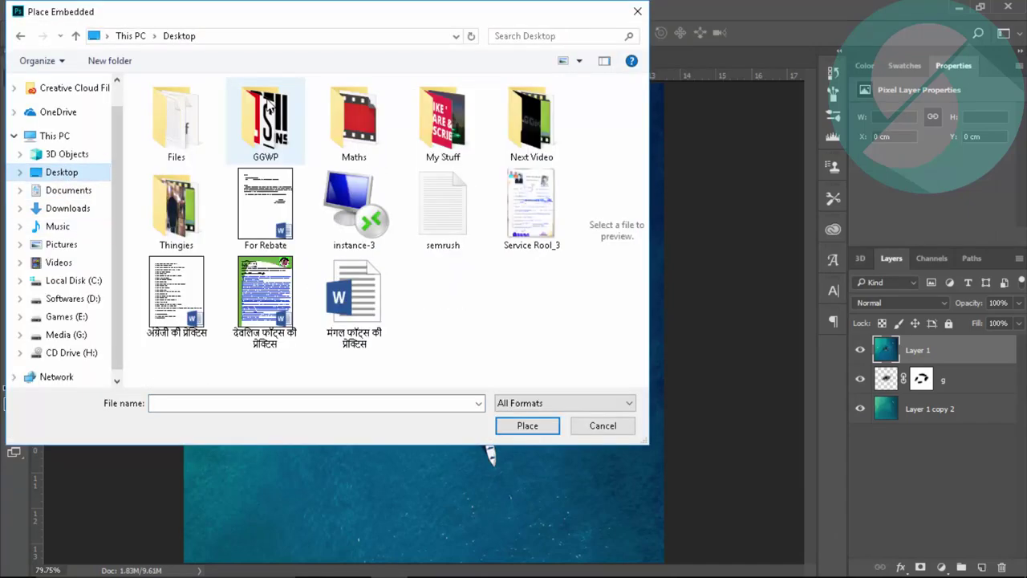
double_click(269, 106)
double_click(436, 349)
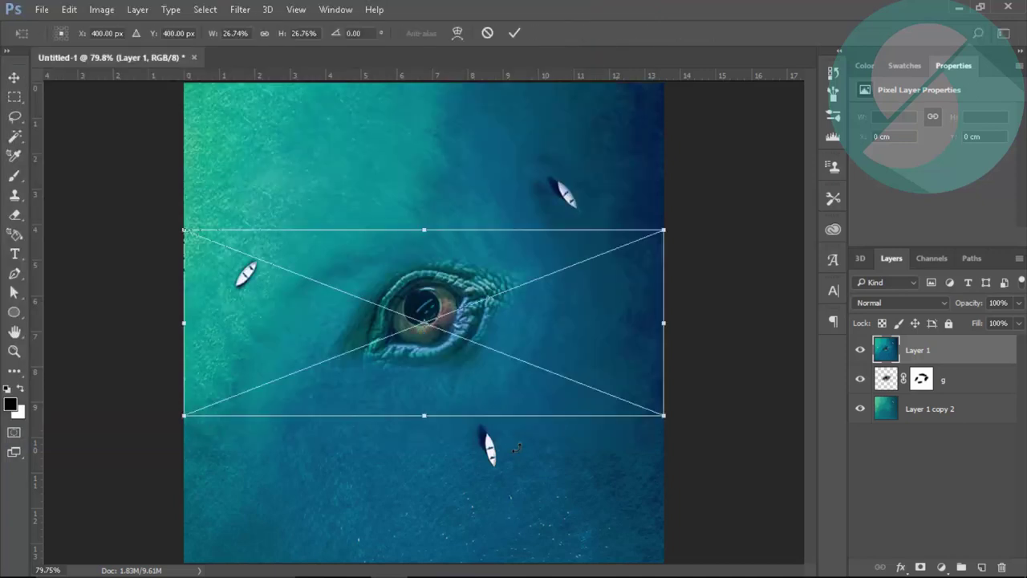
Step: Shrink the title and position it at the poster's bottom-left
drag(557, 316, 556, 463)
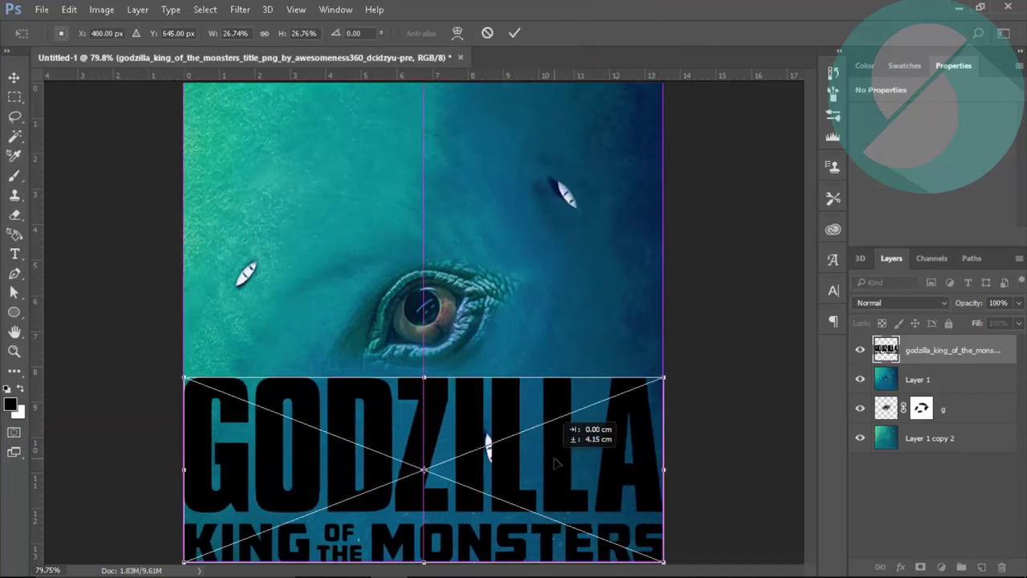
drag(664, 378, 478, 449)
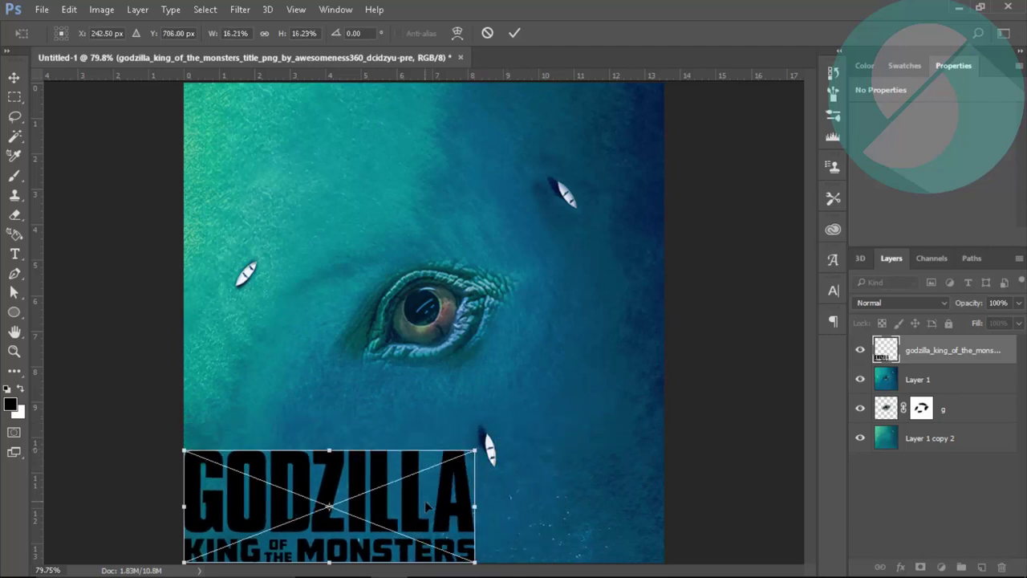
drag(431, 506, 440, 508)
text(g)
key(Return)
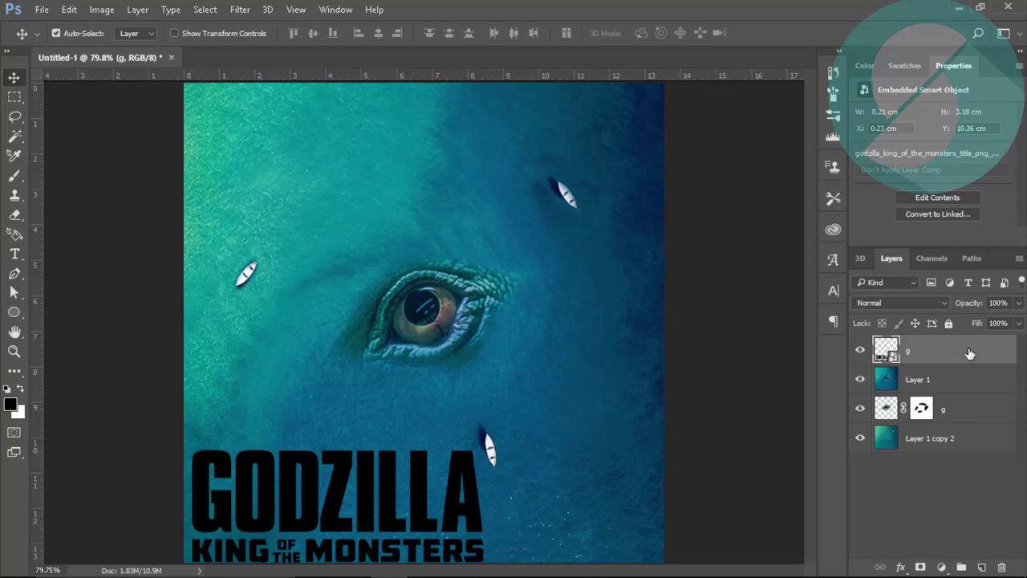
Step: Rasterize the title layer and give it a bright blue Color Overlay
right_click(963, 353)
click(695, 376)
double_click(958, 343)
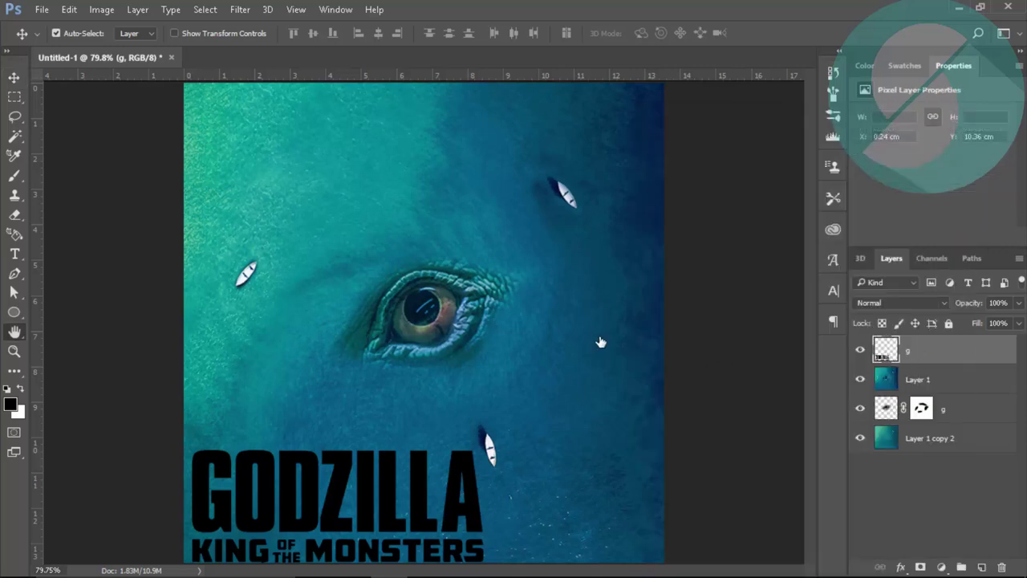
click(462, 218)
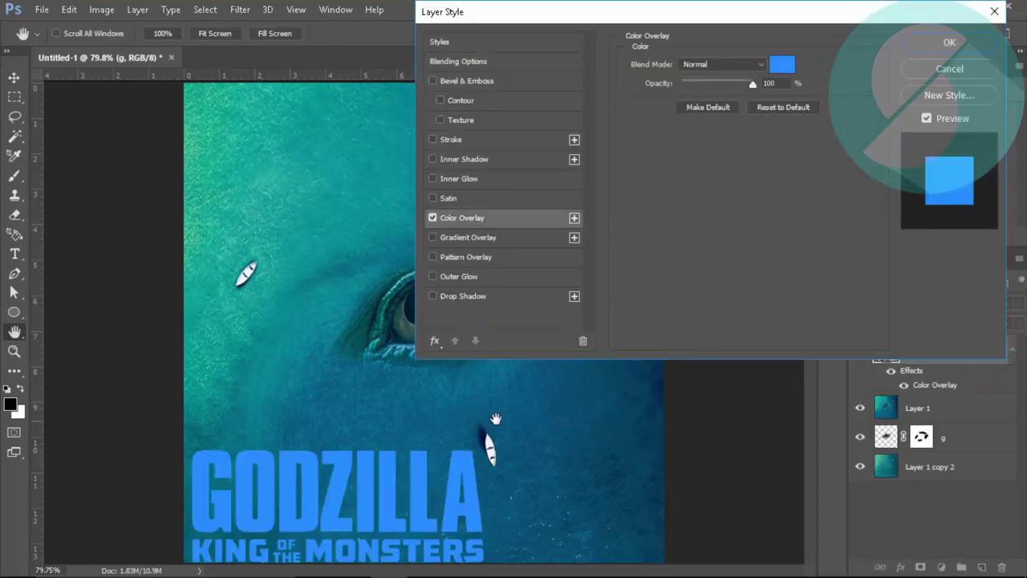
click(951, 44)
click(939, 527)
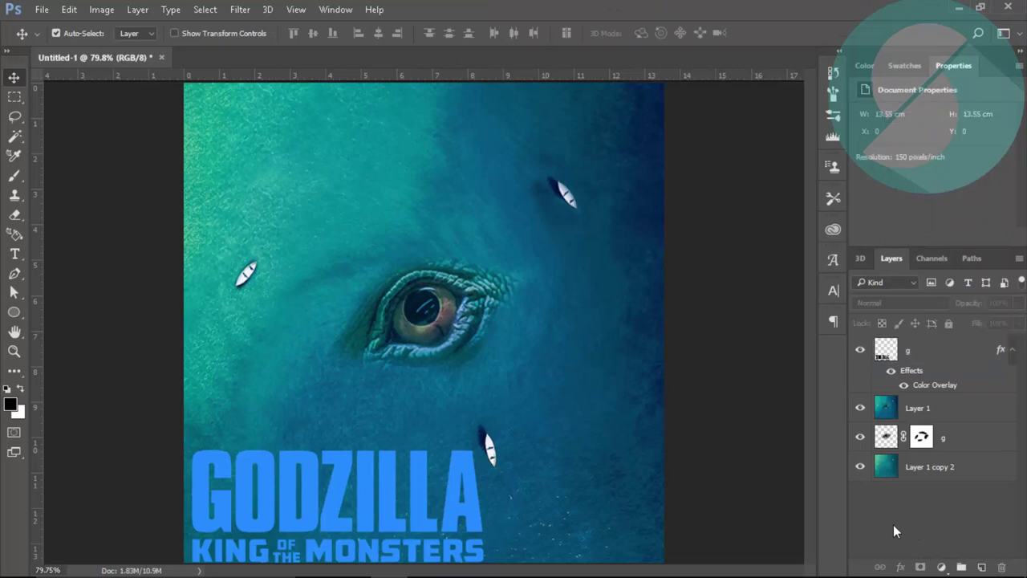